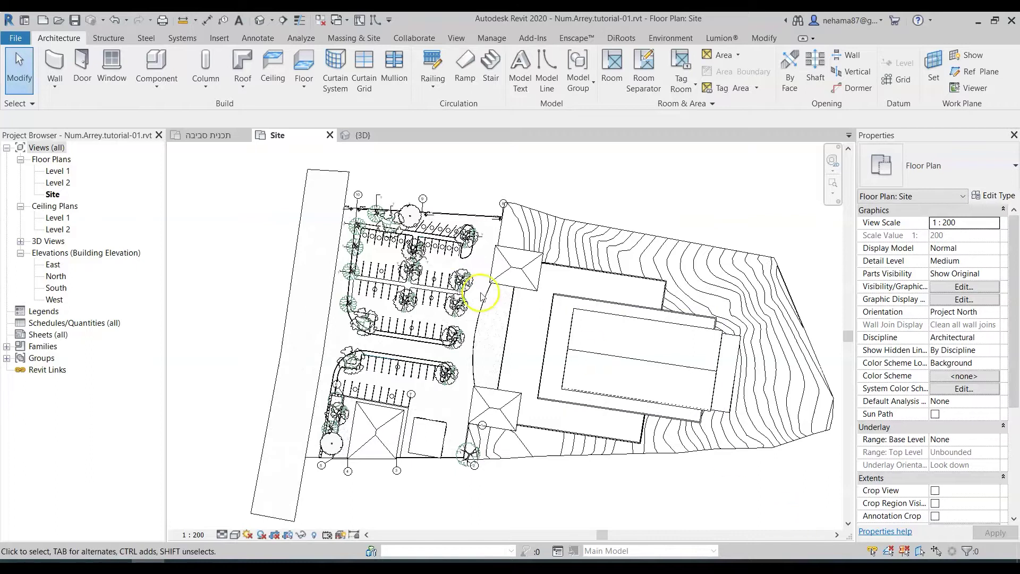
Zoom toward the parking area and bring up Number Array from the Environment tab.
scroll(393, 197, "up", 5)
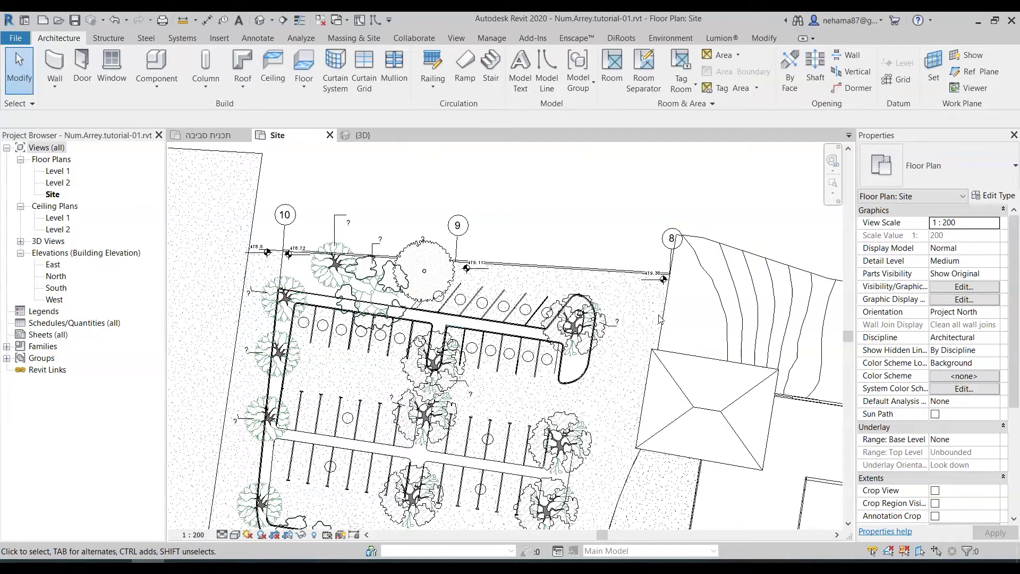
left_click(673, 38)
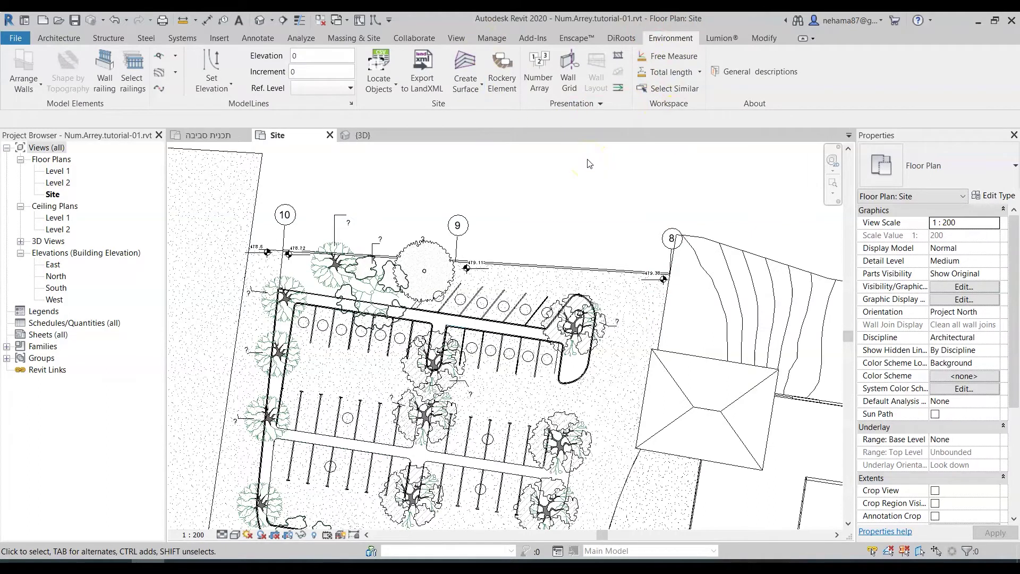
left_click(539, 74)
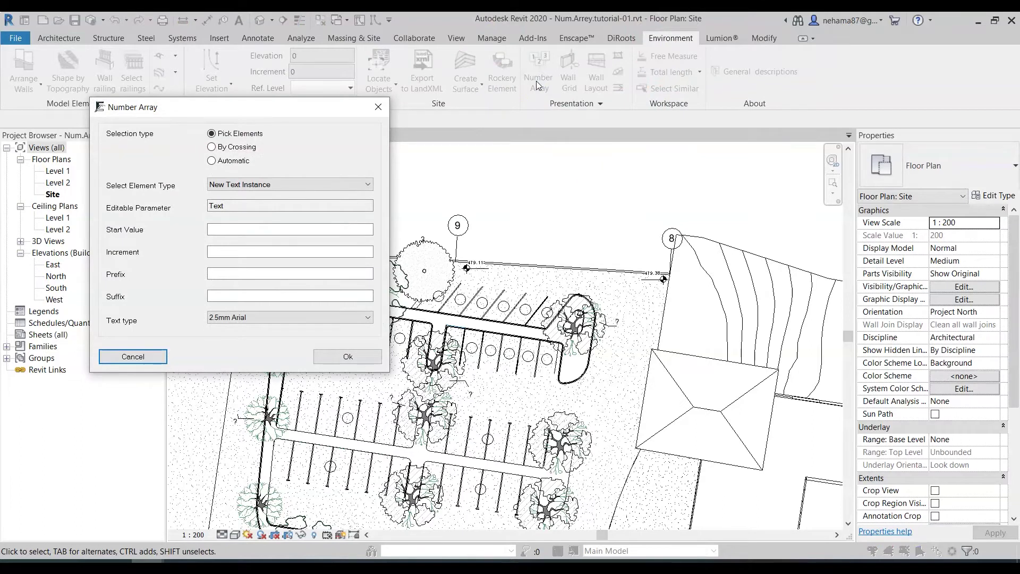
Keep Pick Elements selection, choose Planting as the element type and Mark as the parameter.
left_click_drag(274, 112, 200, 75)
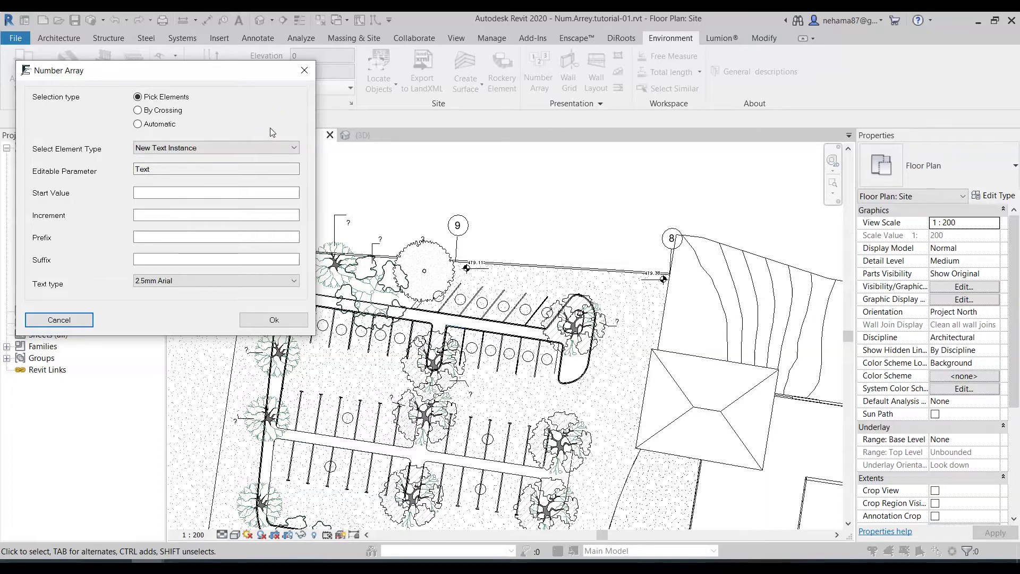
left_click(166, 99)
left_click(207, 148)
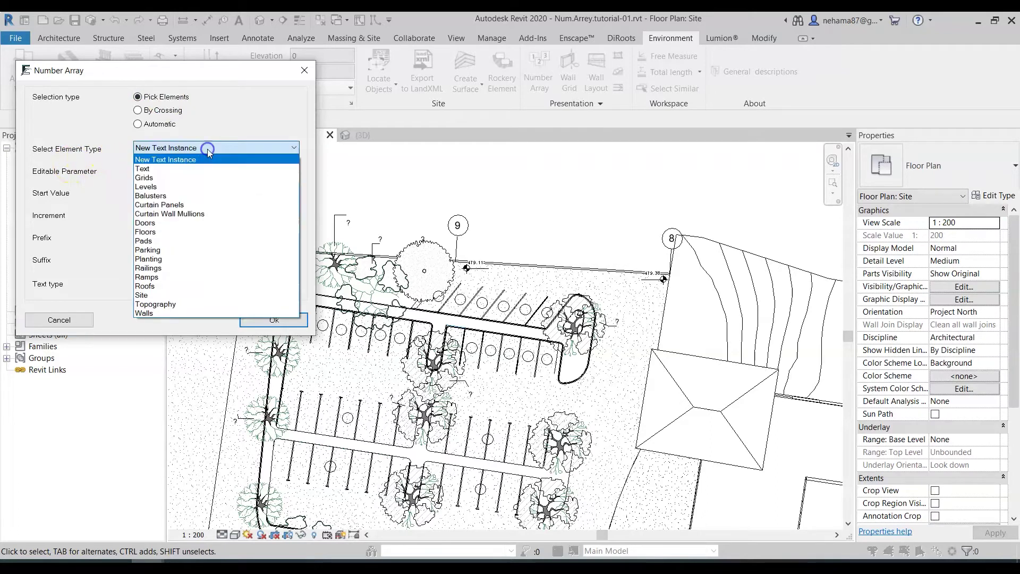
left_click(202, 259)
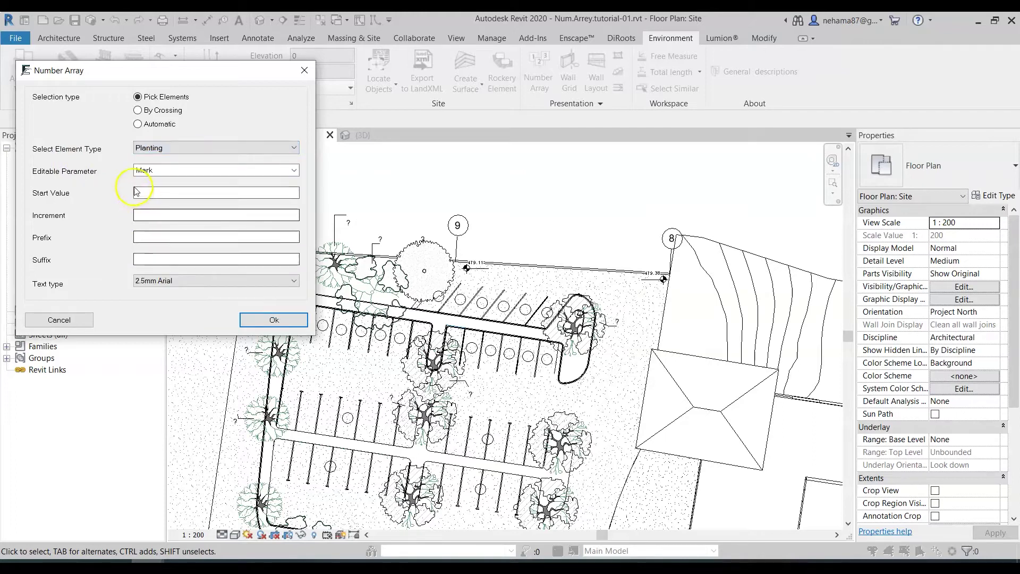
left_click(293, 171)
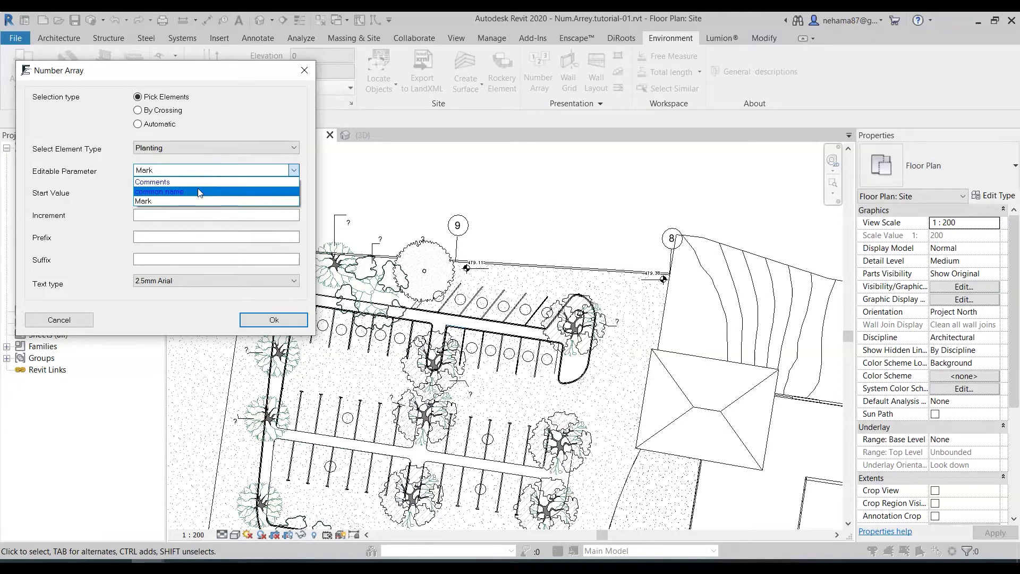
left_click(207, 202)
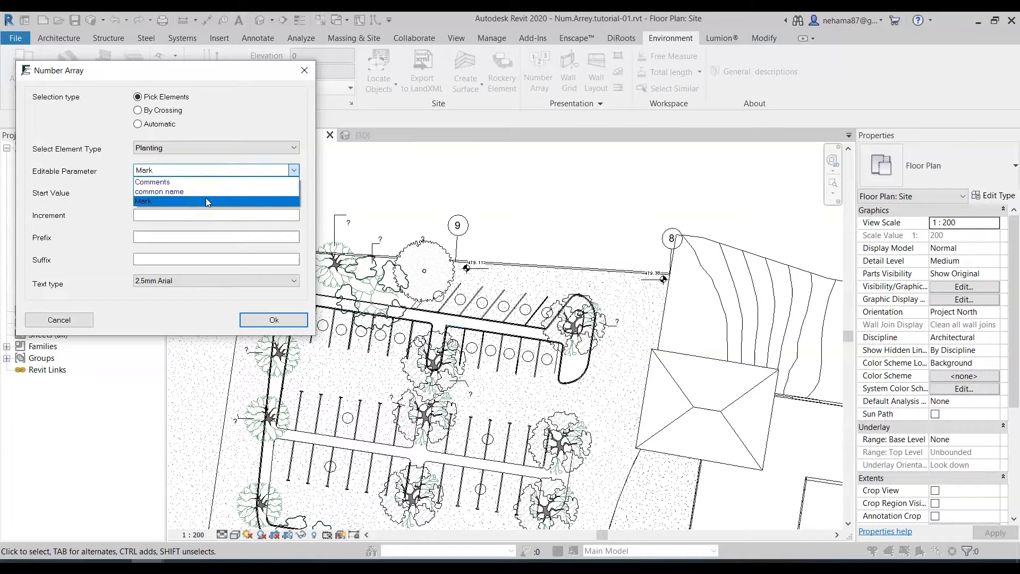
left_click(207, 201)
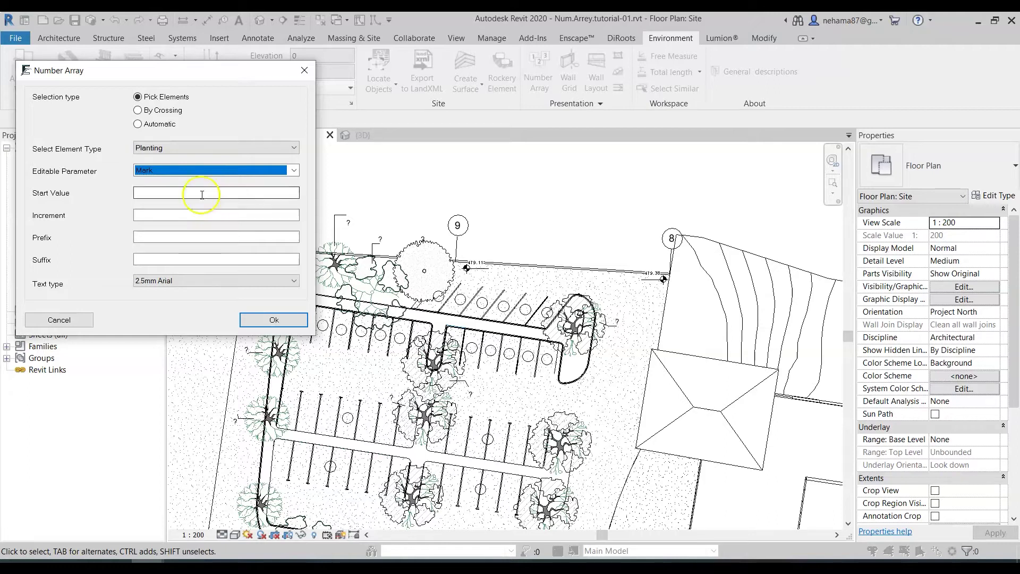
Enter start value 01, increment 1 and prefix 'tree-' for the tree numbers.
left_click(204, 194)
type("01")
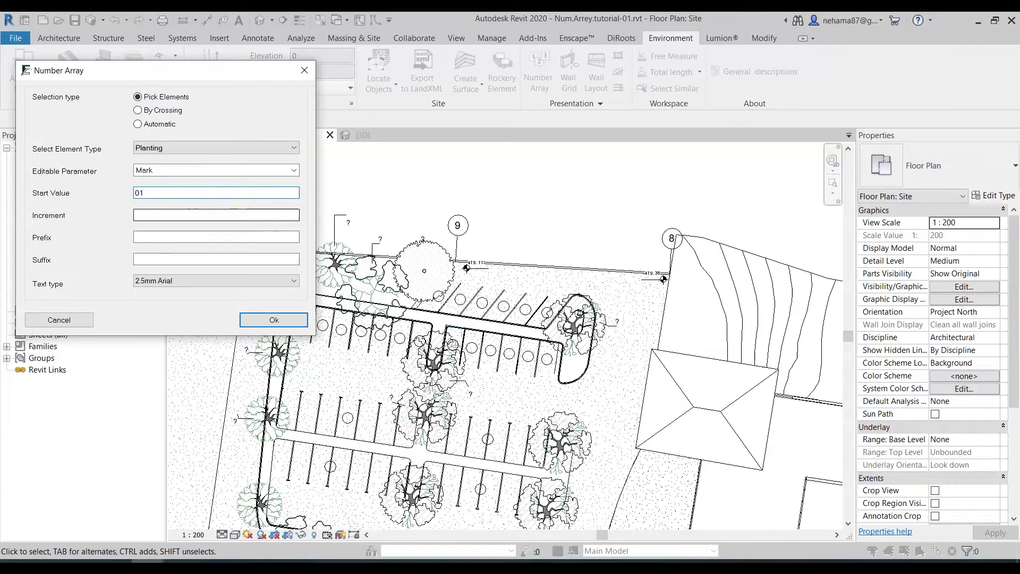
left_click(231, 212)
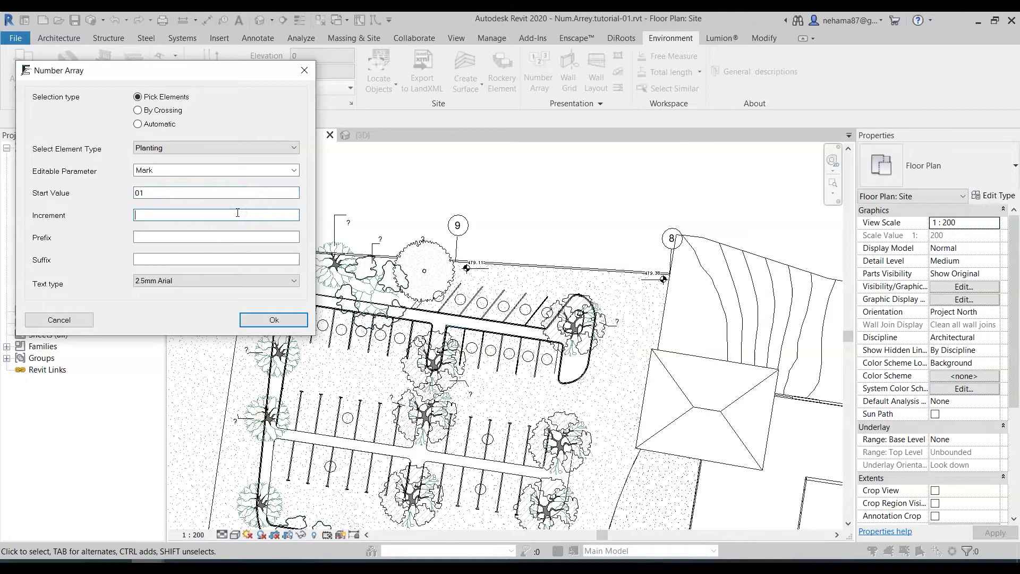
type("1")
left_click(228, 237)
type("tree-")
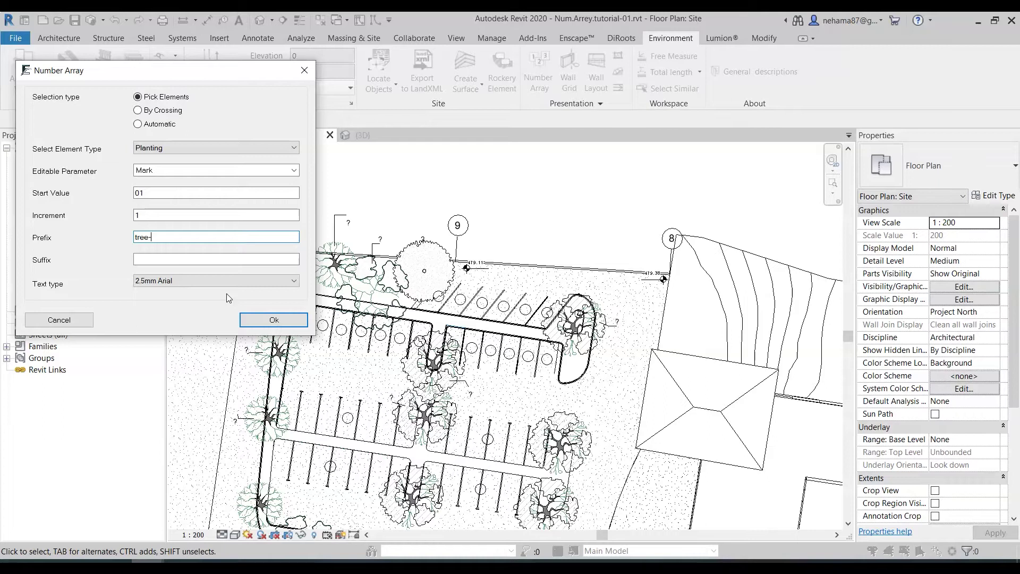
Apply the settings, pick the trees around the parking lot and finish numbering them.
left_click(274, 320)
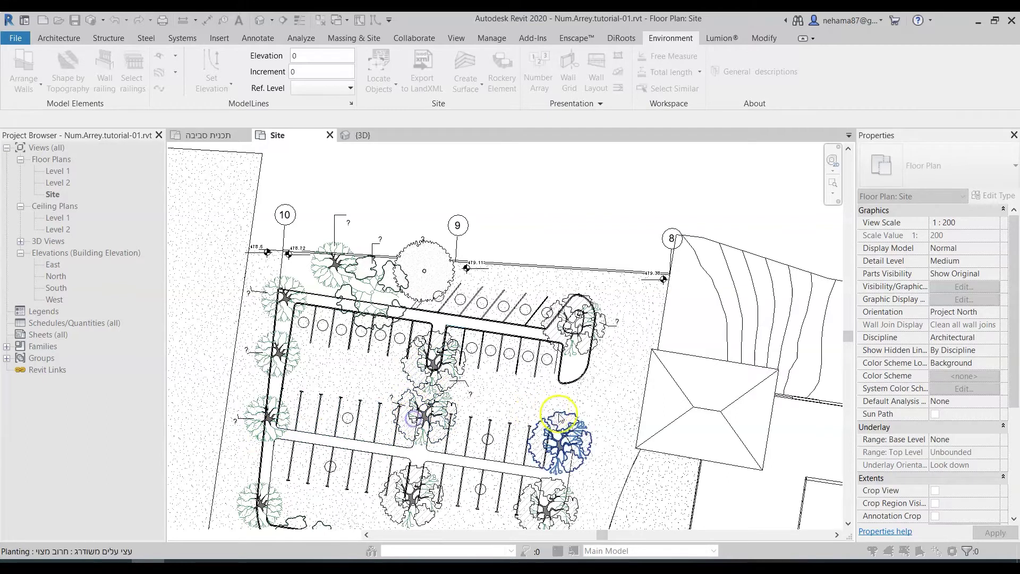
left_click(502, 264)
left_click(478, 207)
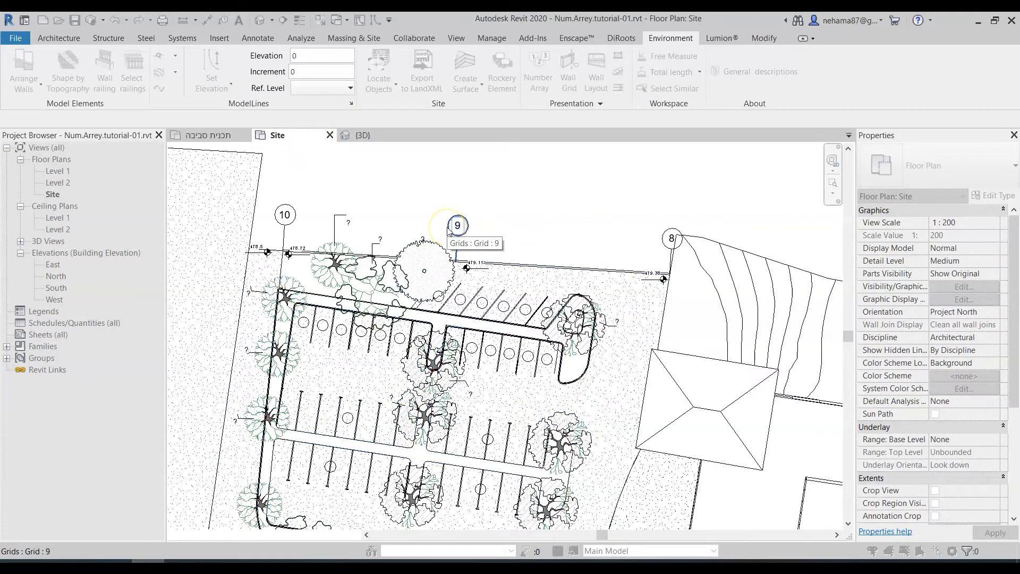
left_click(457, 225)
left_click(587, 219)
left_click(583, 223)
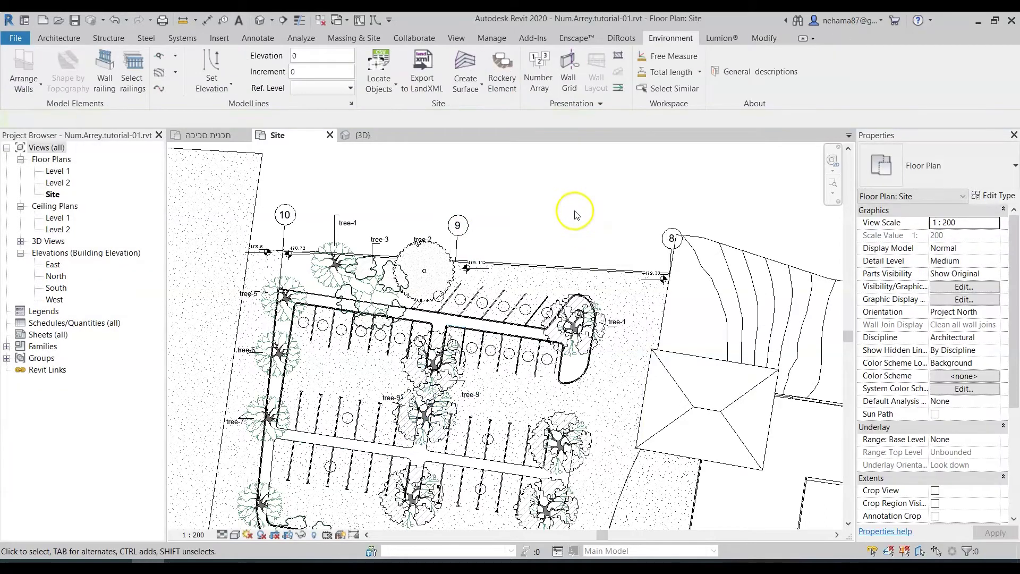
Zoom in to check that tree-2 carries its Mark, then zoom back out to all trees.
scroll(372, 186, "up", 3)
scroll(402, 260, "up", 2)
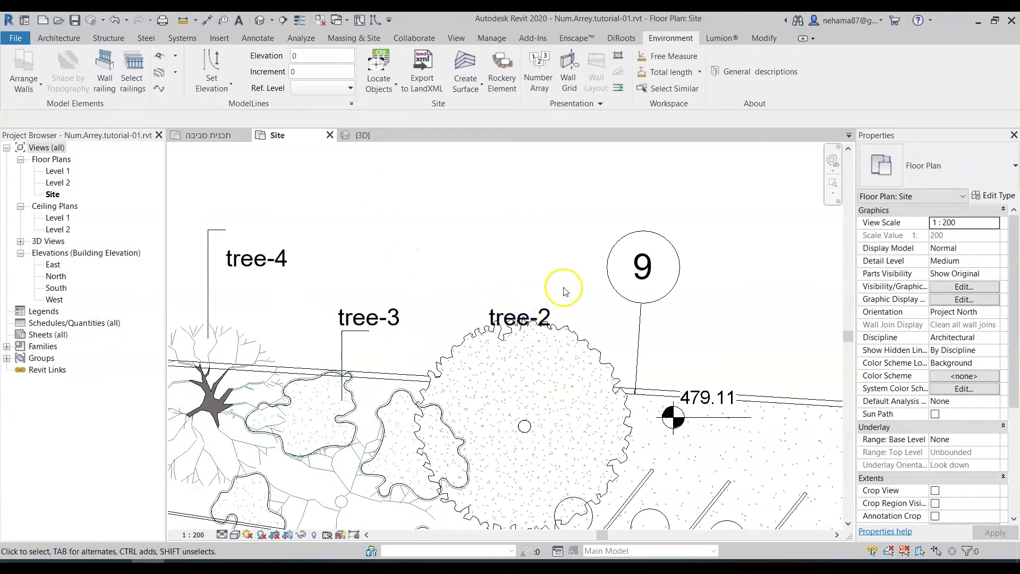
left_click(535, 309)
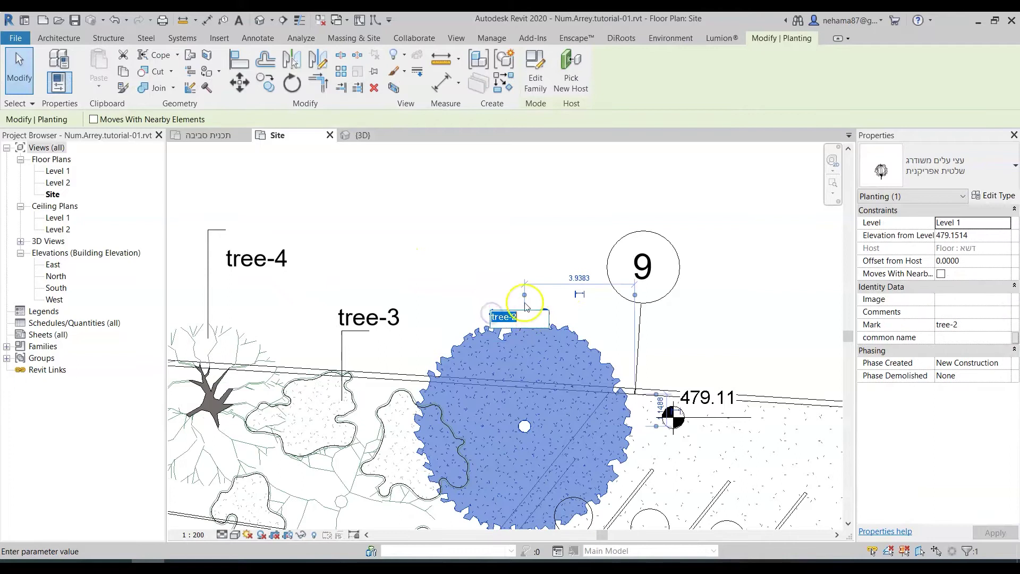
left_click(518, 221)
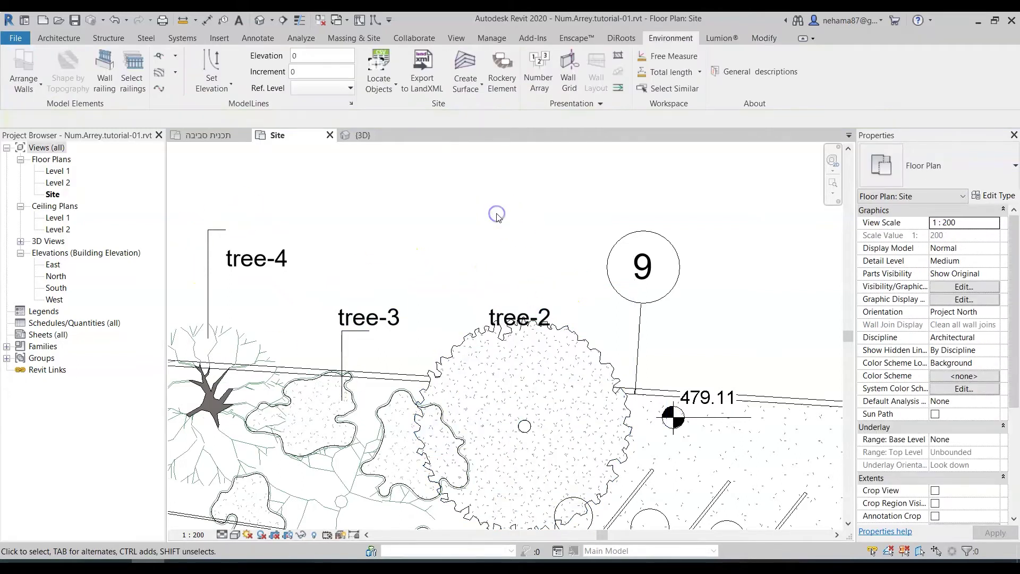
scroll(423, 206, "down", 3)
scroll(519, 257, "down", 2)
scroll(649, 262, "up", 1)
scroll(494, 212, "up", 1)
middle_click_drag(577, 253, 584, 258)
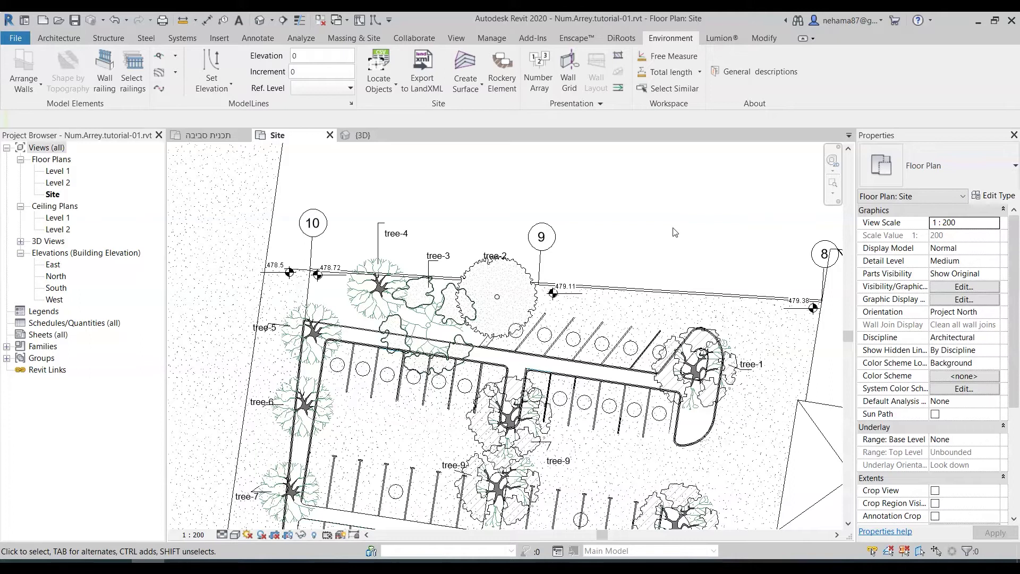
With a parking space selected, bring up Number Array from the Environment tab.
left_click(536, 329)
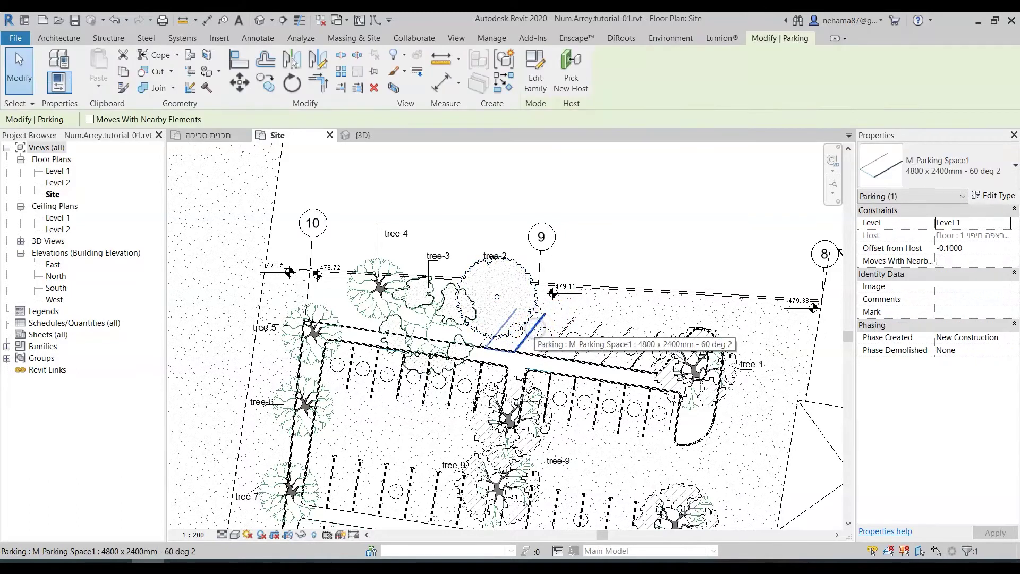
left_click(670, 37)
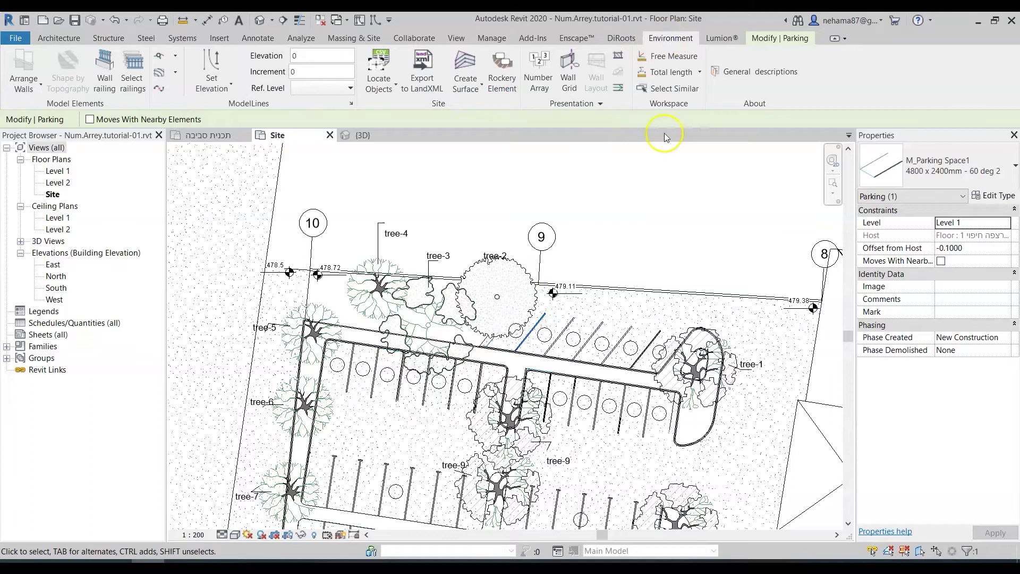
left_click(539, 83)
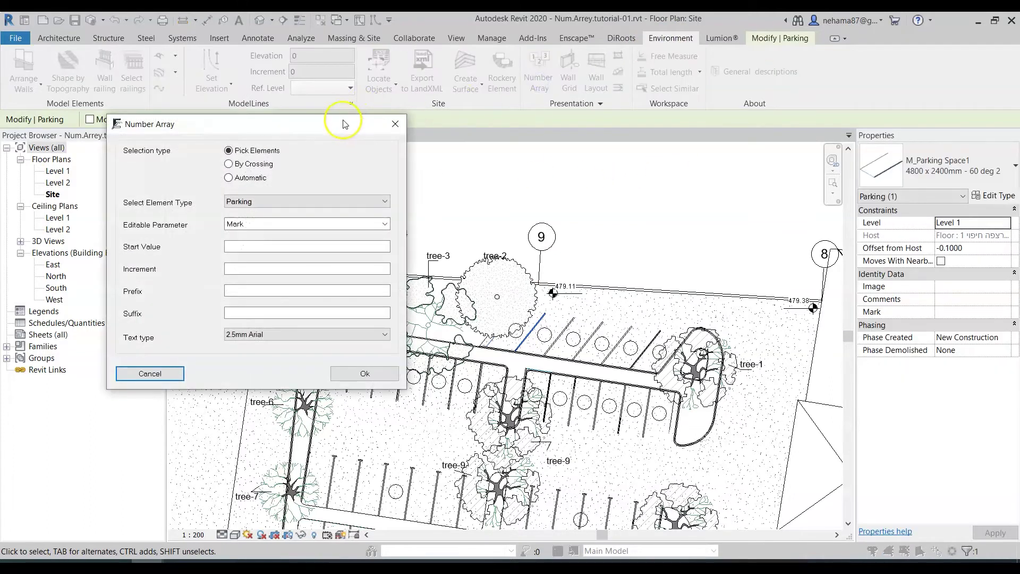
Keep Parking as the element type, use crossing selection, and number the Mark parameter.
left_click_drag(346, 128, 258, 95)
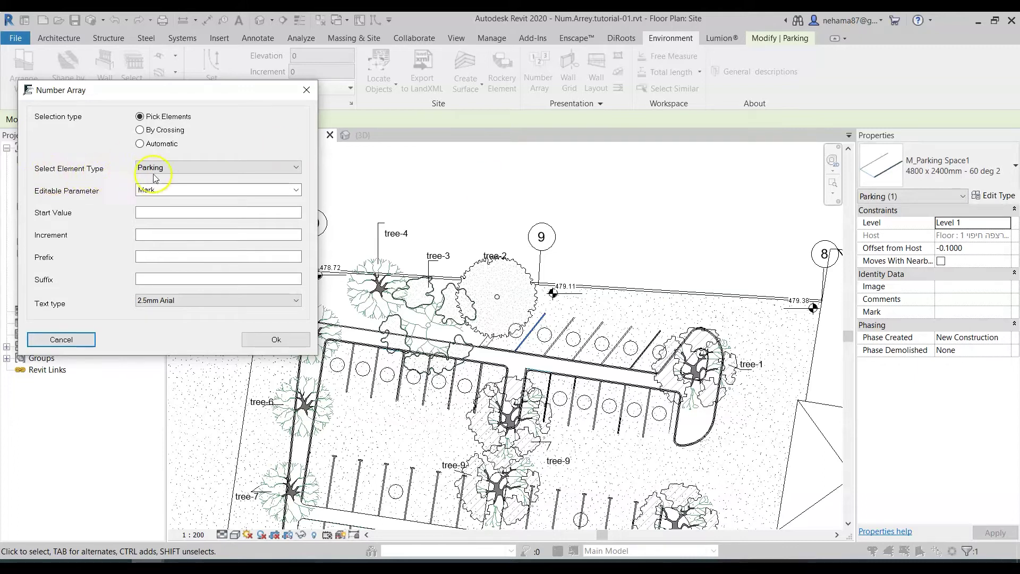
left_click(201, 170)
left_click(203, 169)
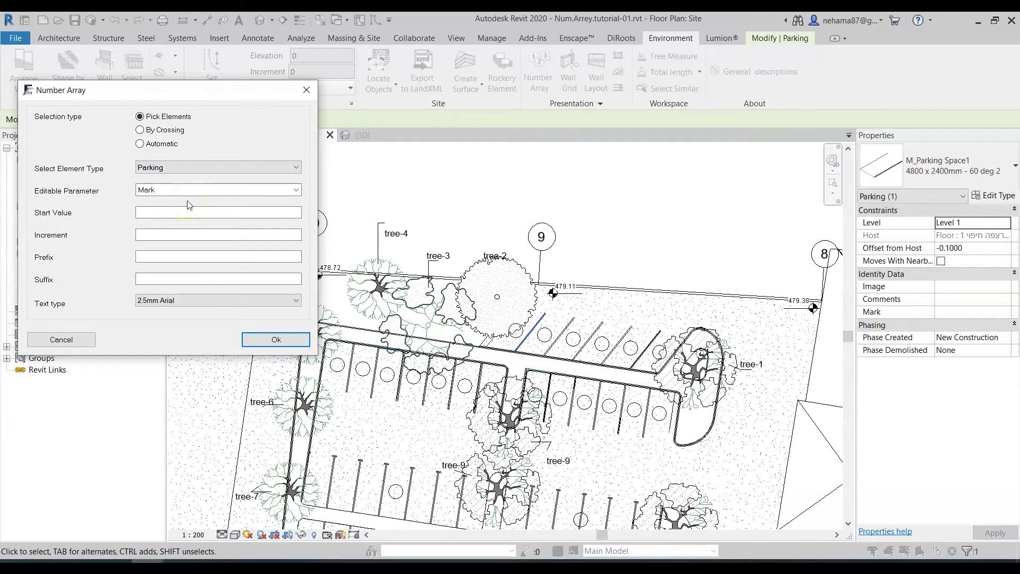
left_click(140, 131)
left_click(197, 190)
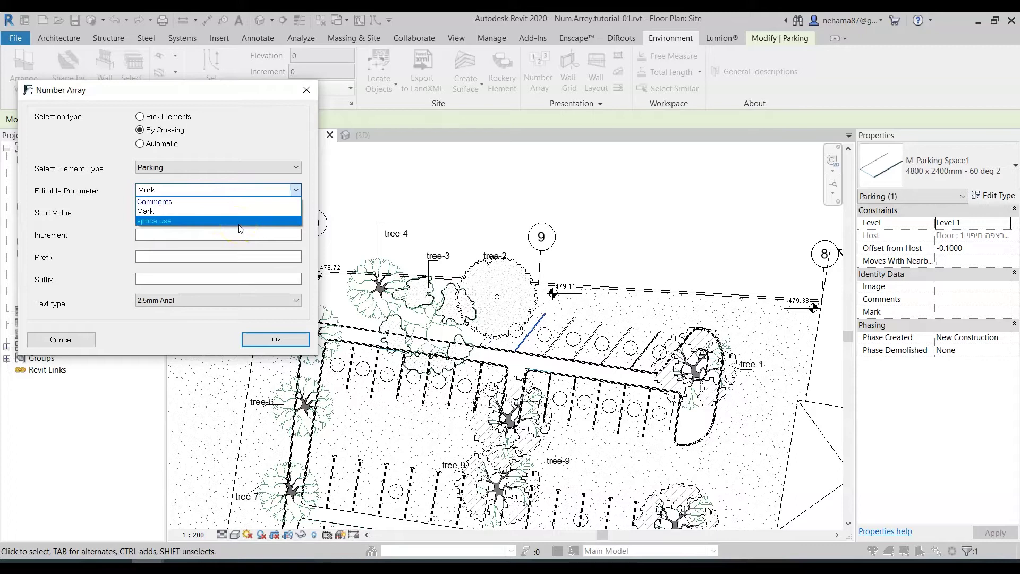
left_click(240, 223)
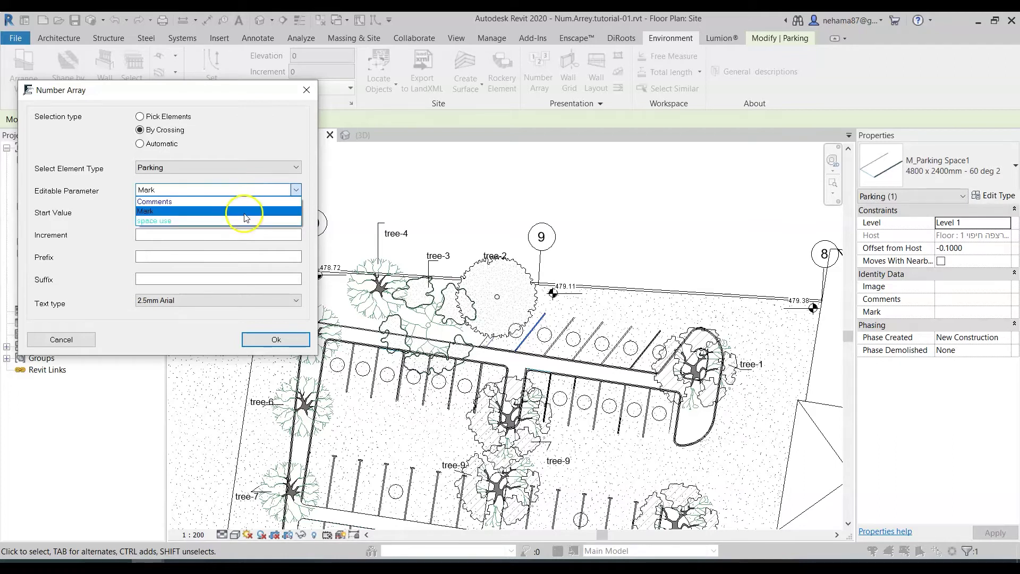
left_click(244, 211)
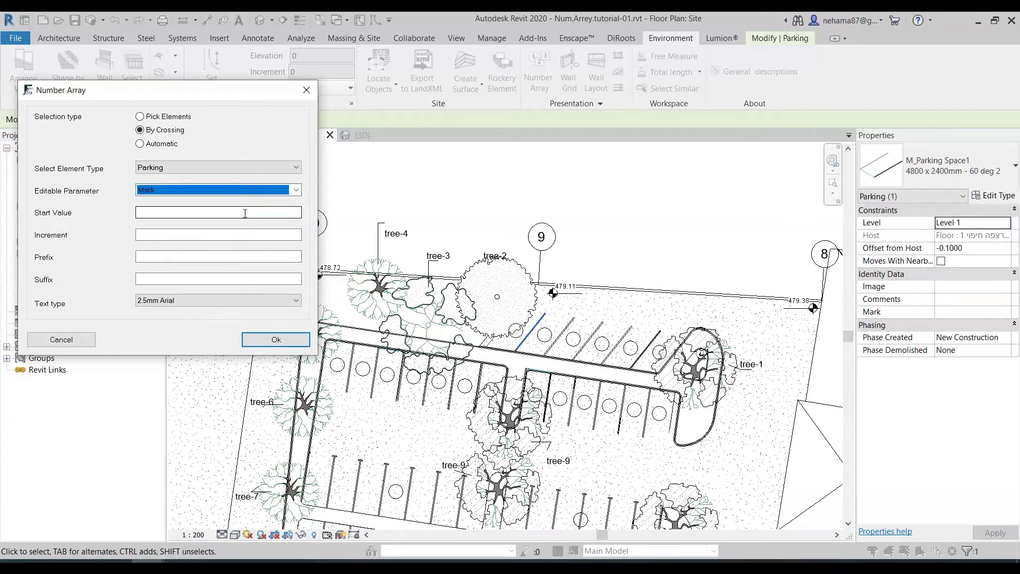
Enter start value 01, increment 1 and prefix 'P-' for the parking numbers.
left_click(245, 213)
type("01")
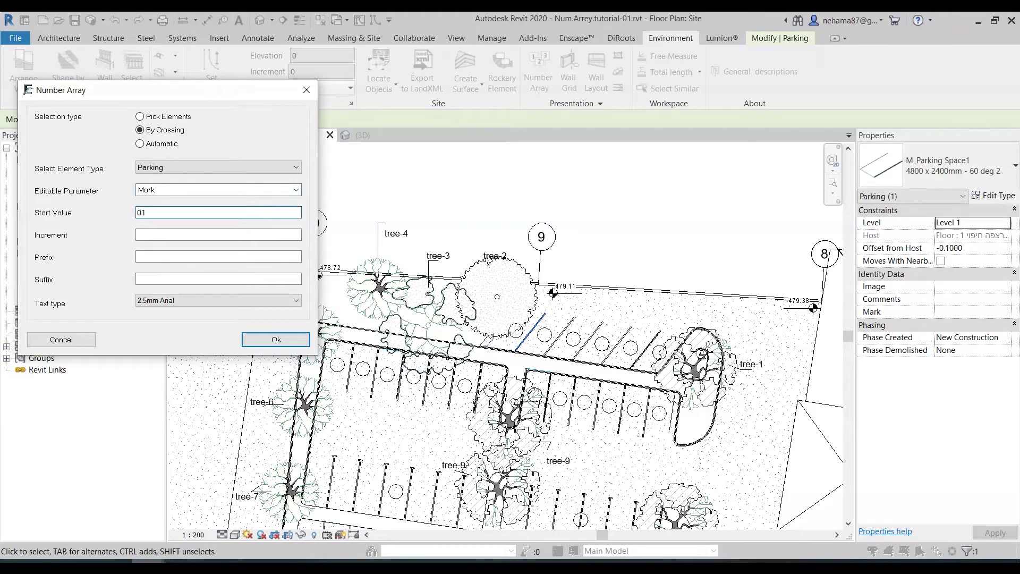
left_click(239, 235)
type("1")
left_click(228, 256)
type("P-")
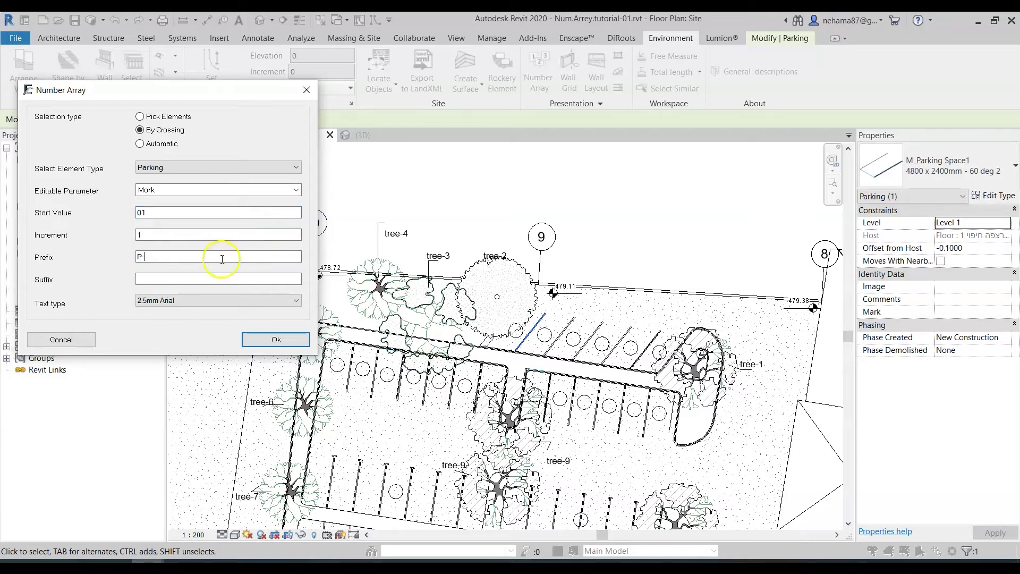
Draw a line along each parking row to number spaces P-1 through P-19.
left_click(261, 343)
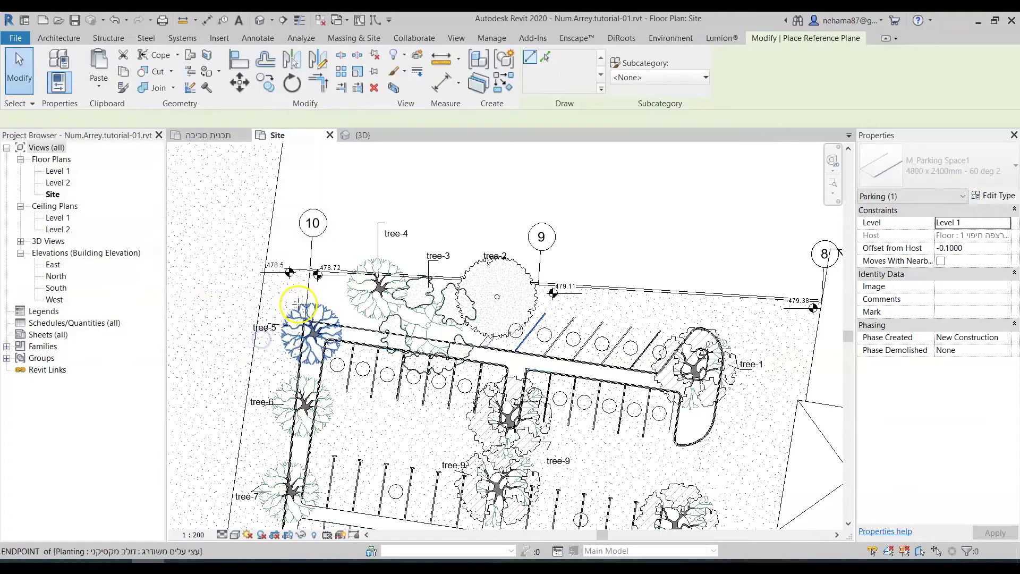
left_click(372, 324)
left_click(490, 325)
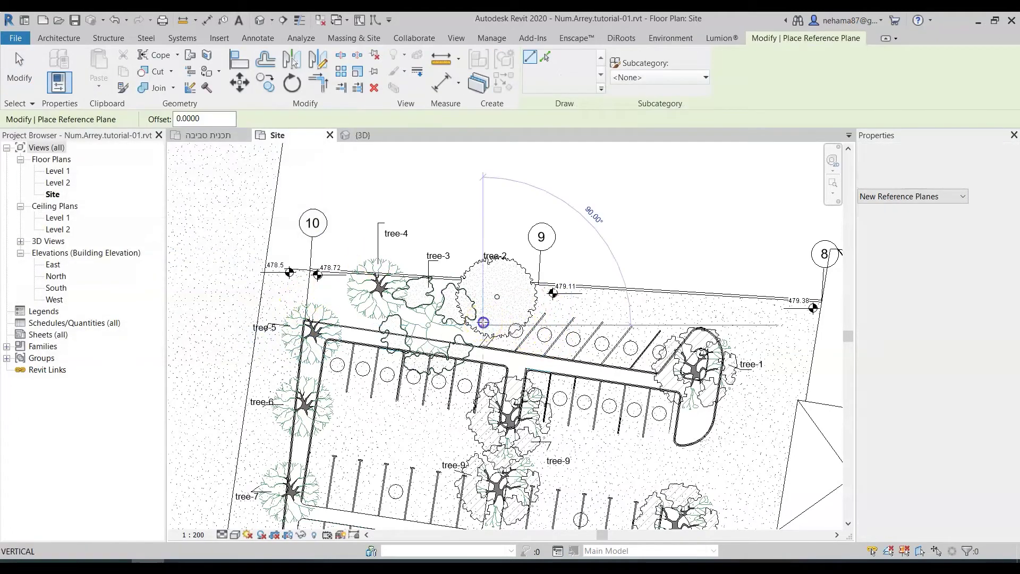
key("Escape")
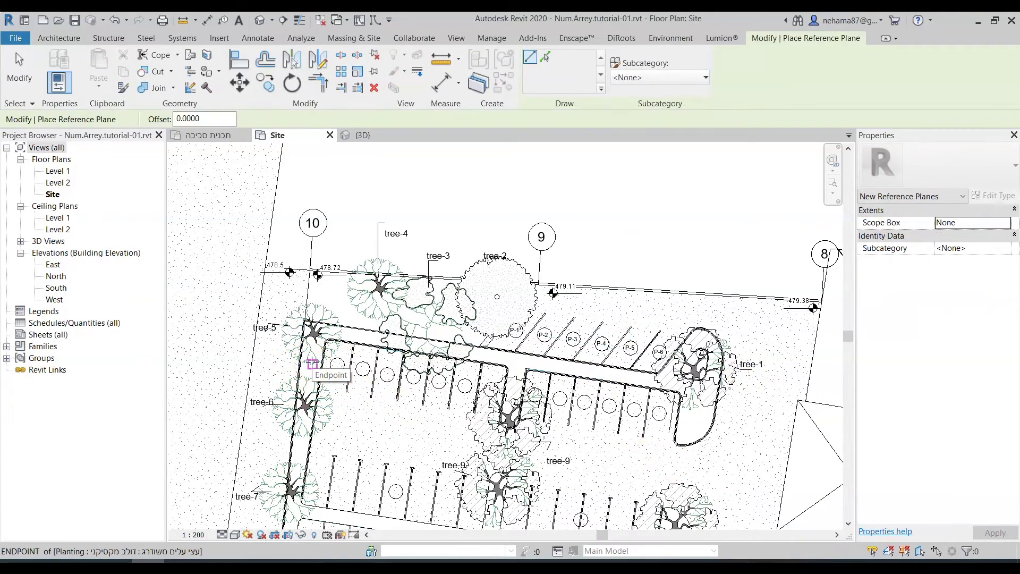
left_click(736, 428)
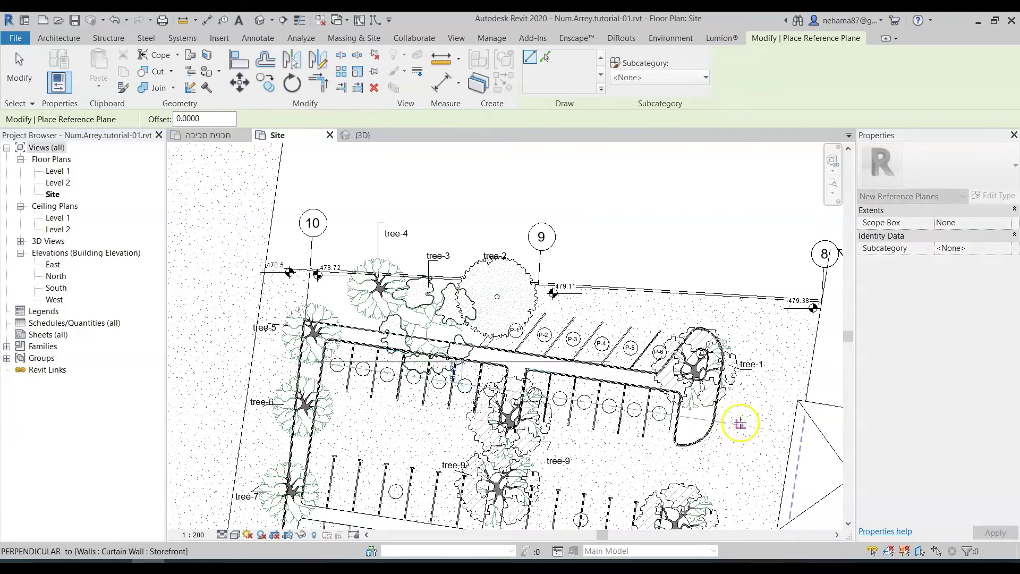
key("Escape")
key("Escape")
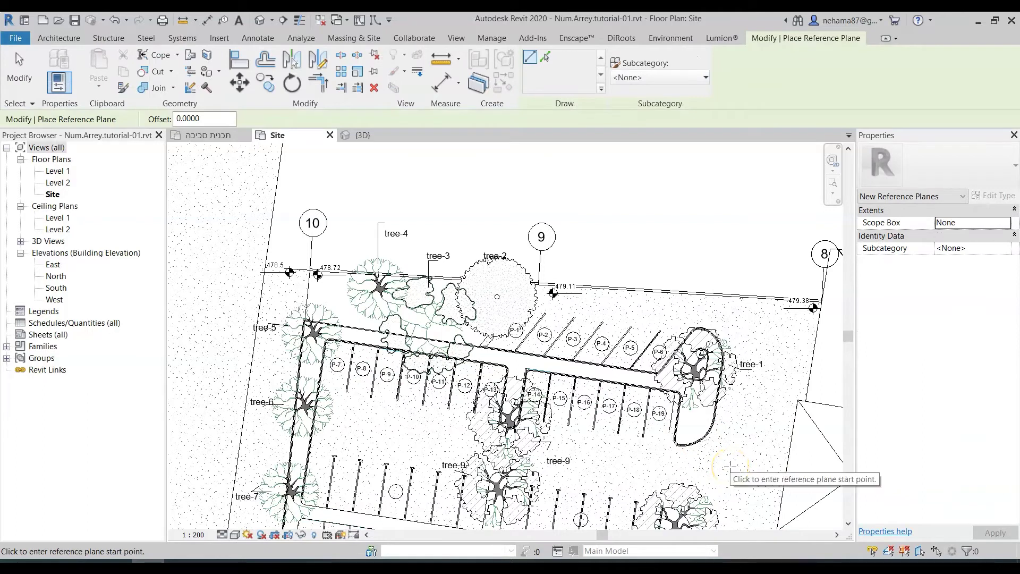
key("Escape")
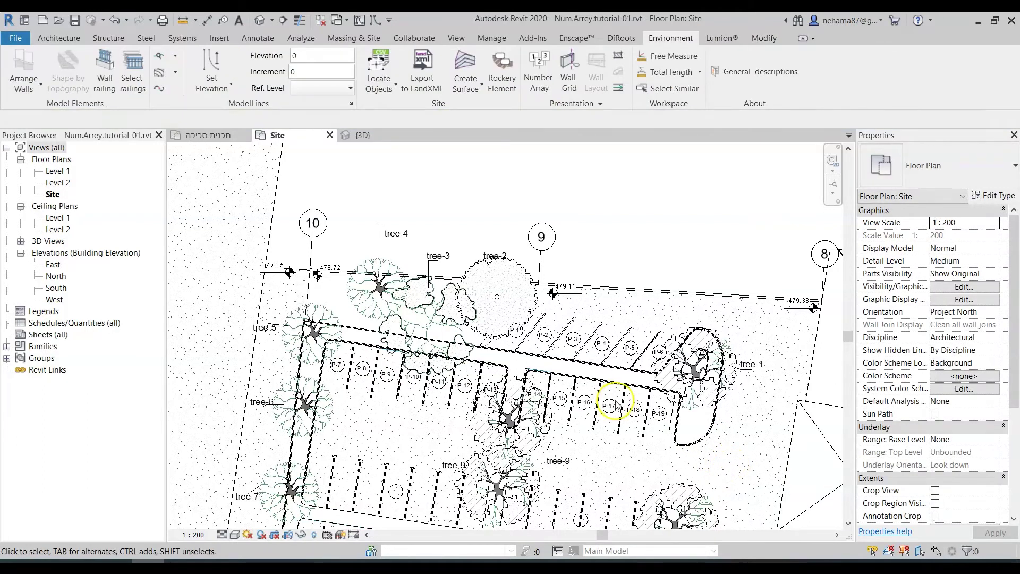
scroll(597, 388, "up", 3)
middle_click_drag(542, 406, 607, 436)
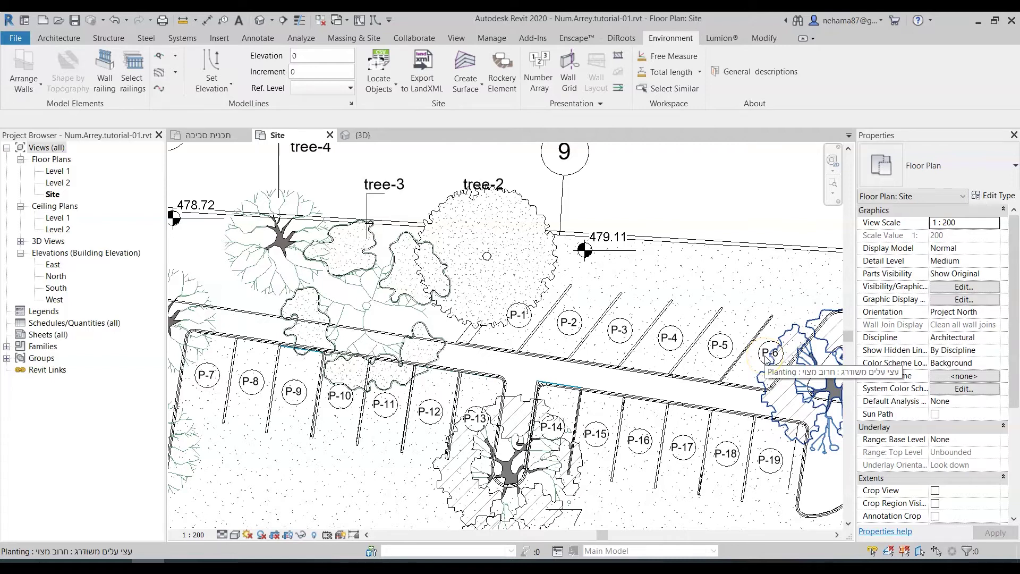
scroll(525, 313, "down", 3)
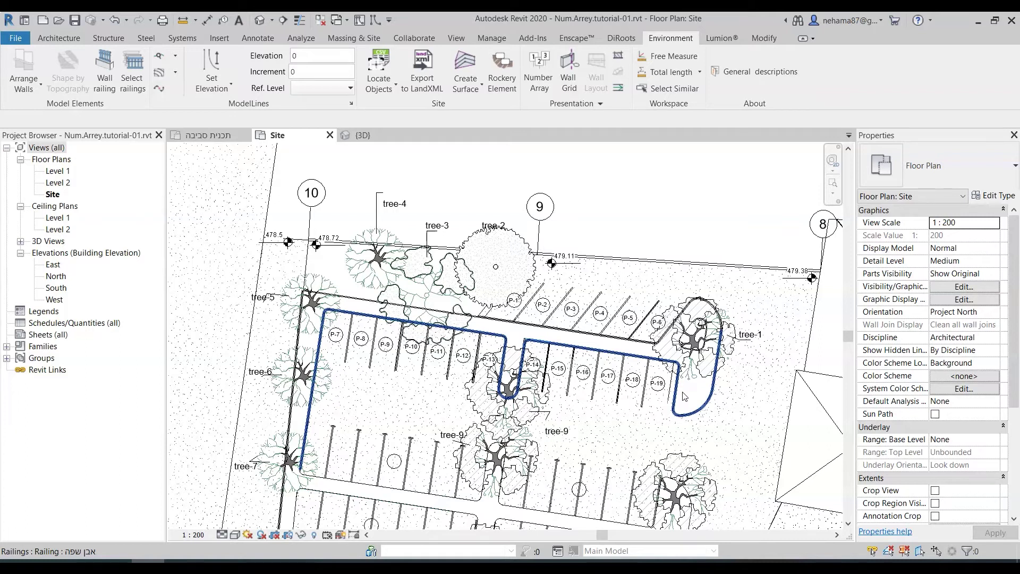
Select grid 9 and bring up Number Array from the Environment tab.
middle_click_drag(716, 372, 620, 333)
middle_click_drag(573, 230, 612, 223)
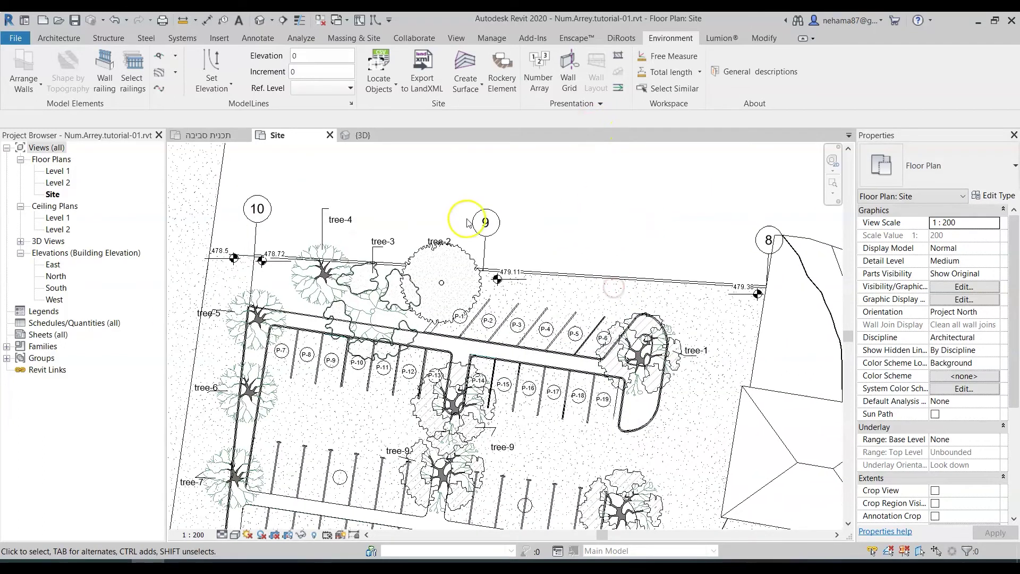
left_click(500, 228)
left_click(662, 39)
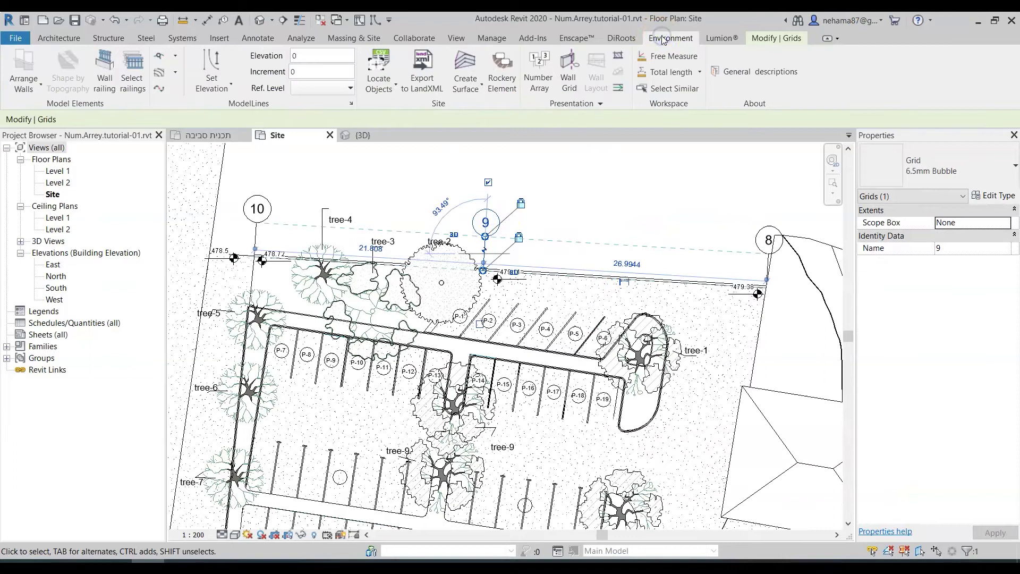
left_click(539, 77)
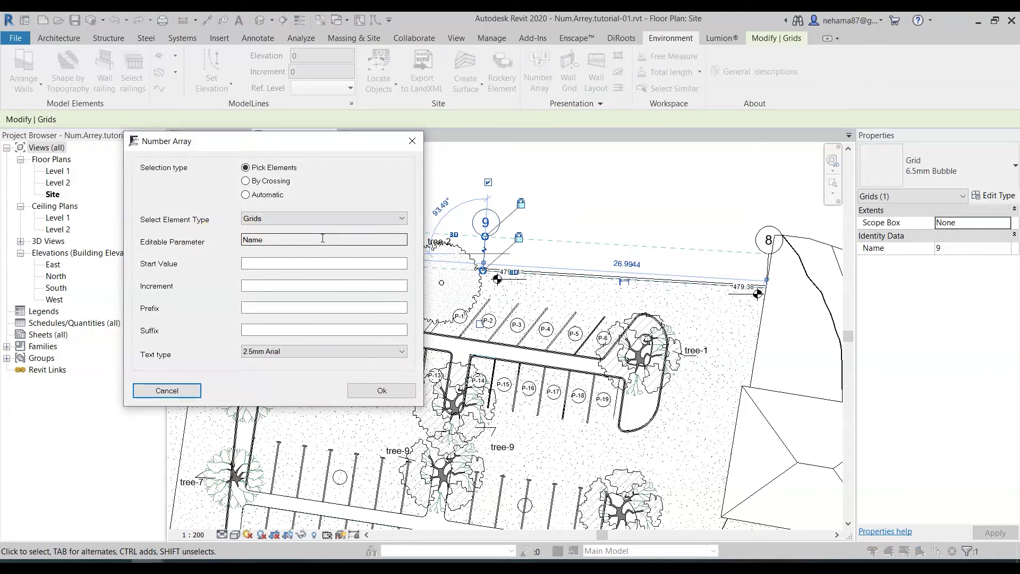
Choose Automatic selection with start value 01 and increment 1.
left_click(246, 195)
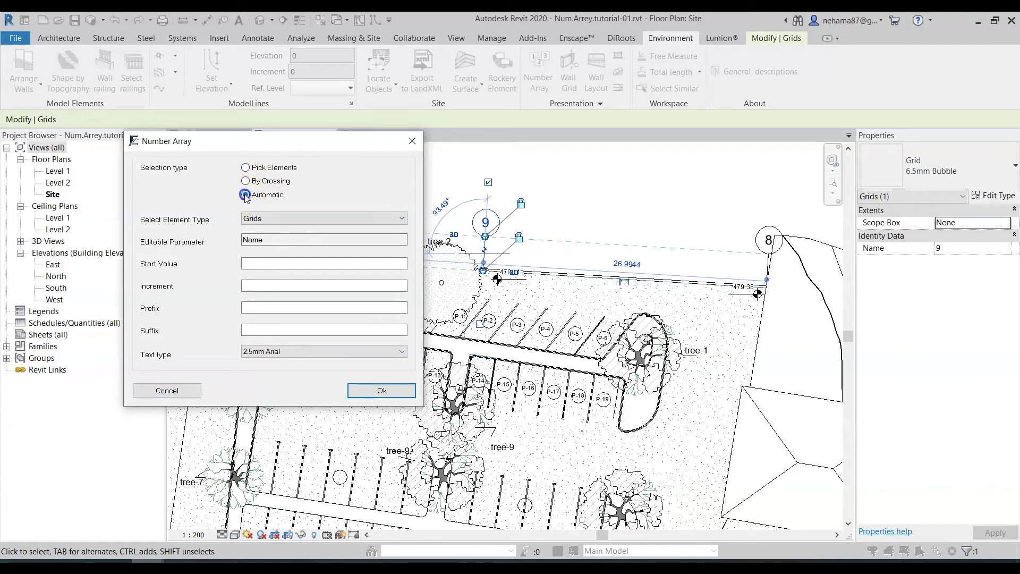
left_click(287, 271)
type("01")
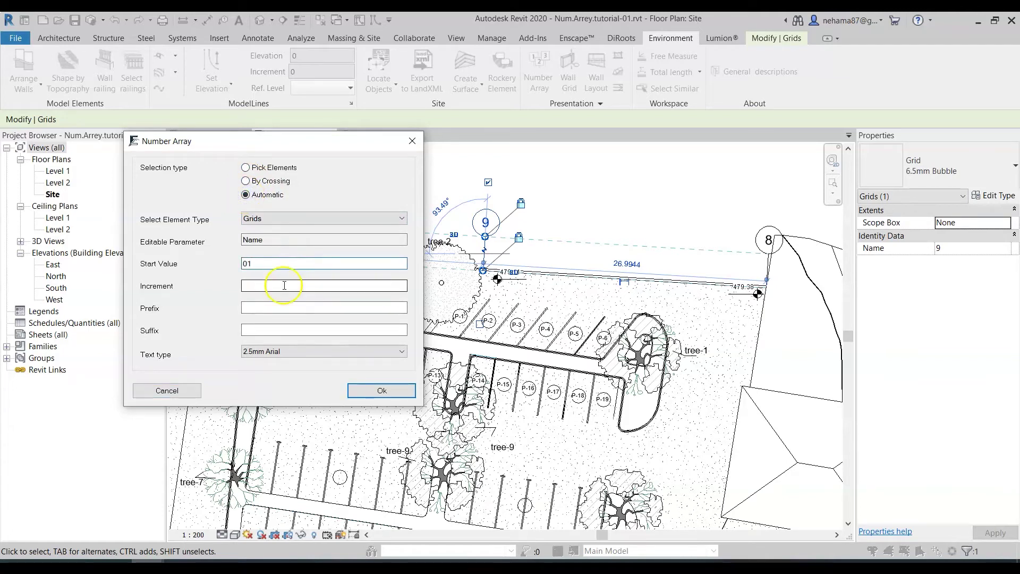
left_click(291, 285)
type("1")
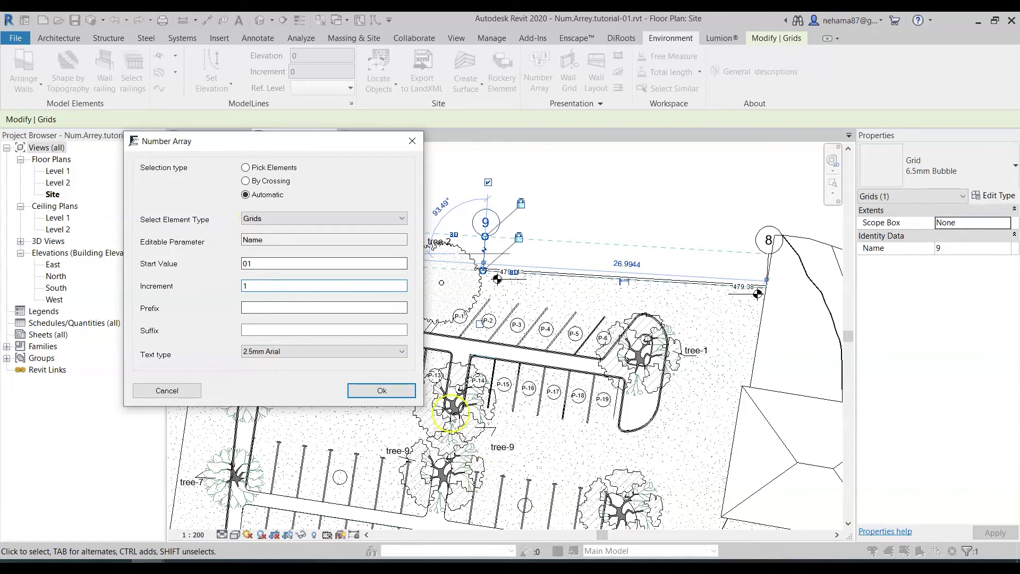
Crossing-select the grids and renumber 10, 9, 8 as 1, 2, 3, applying to all duplicates.
left_click(396, 391)
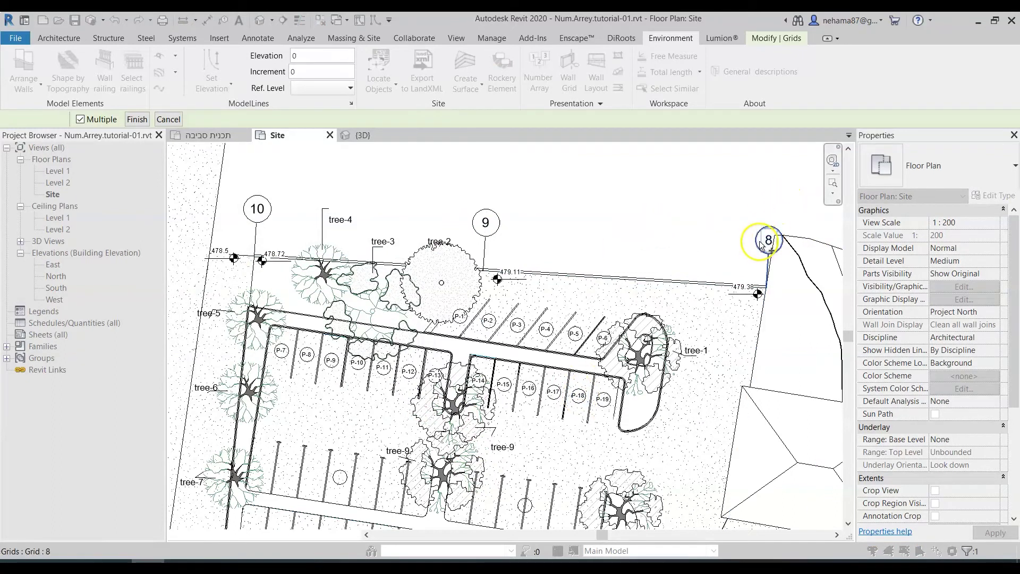
left_click_drag(798, 204, 217, 259)
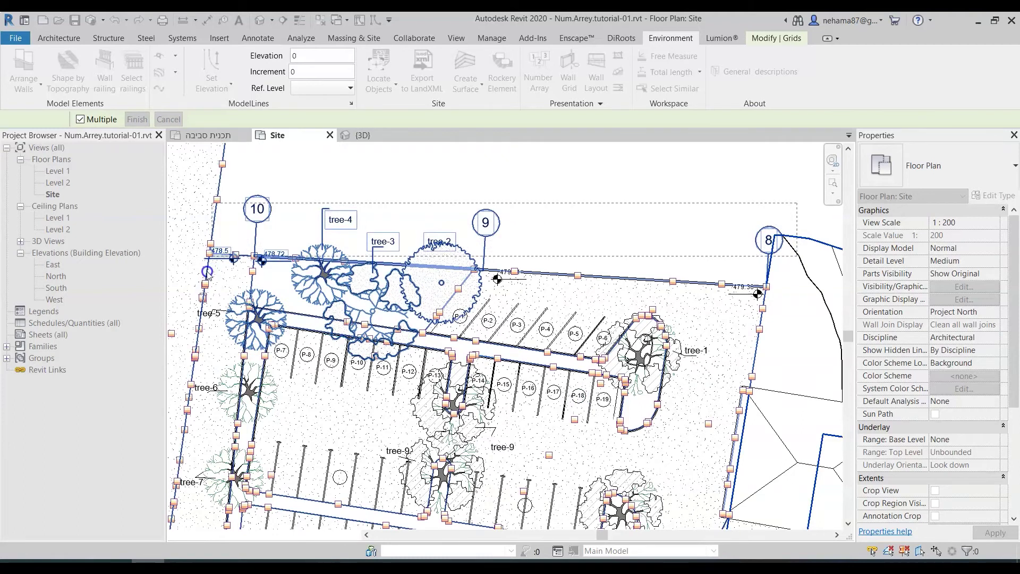
left_click(631, 266)
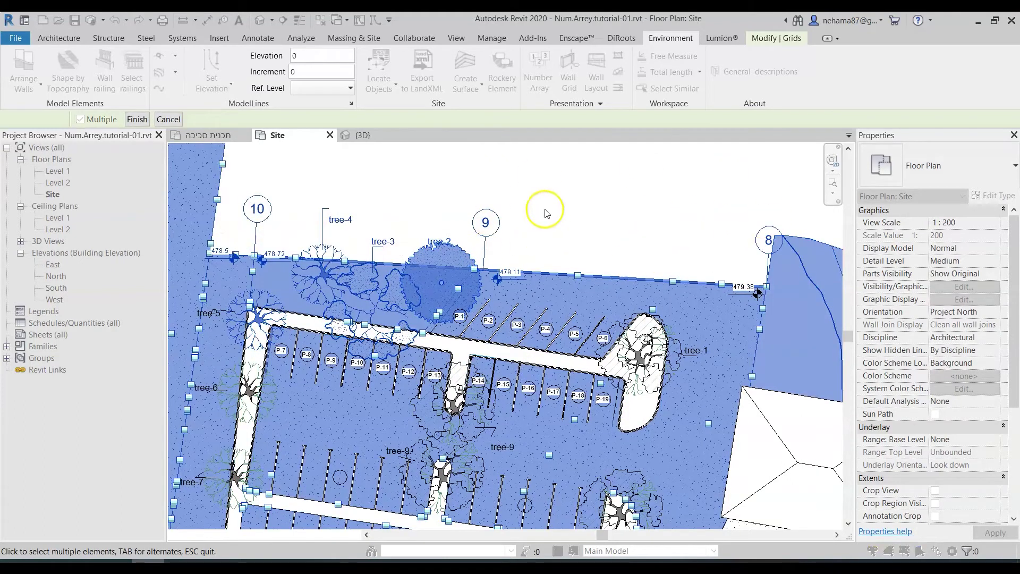
left_click(137, 120)
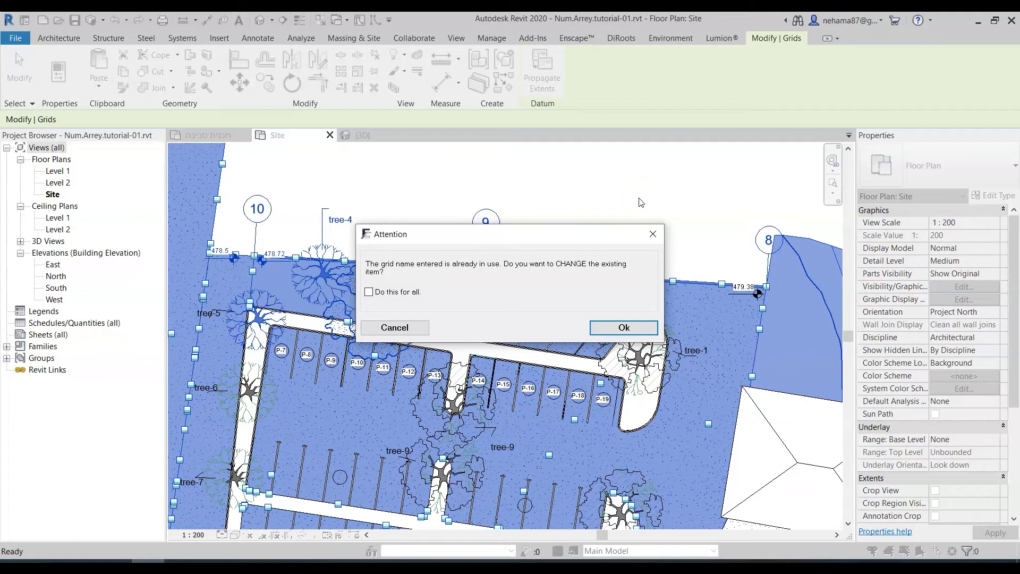
left_click(369, 292)
left_click(591, 334)
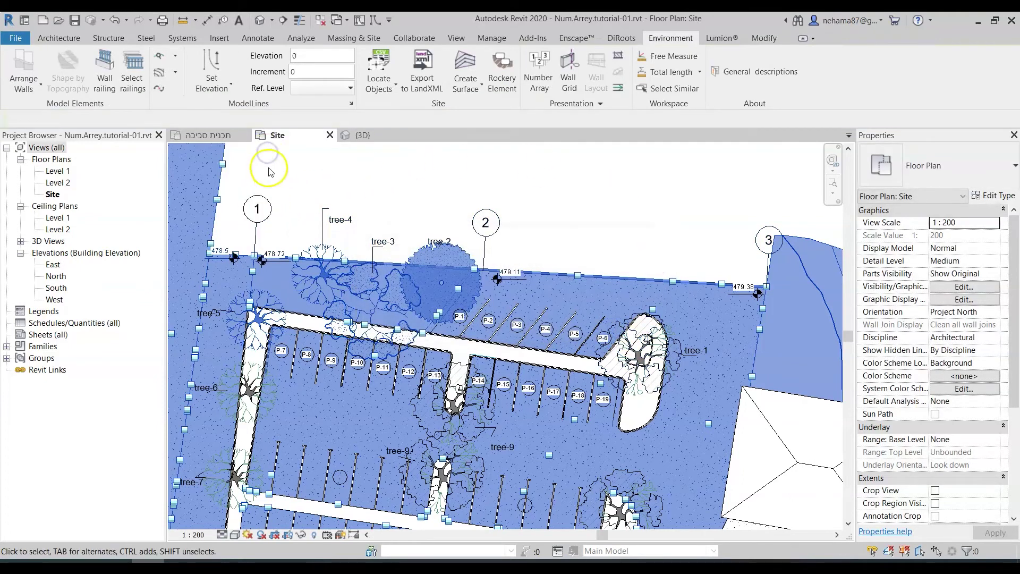
left_click(278, 212)
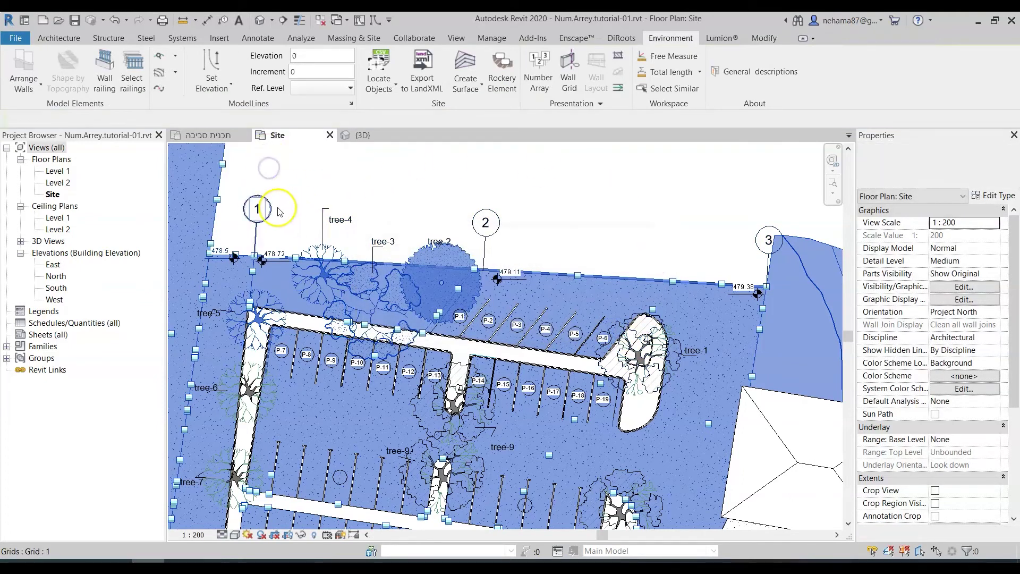
left_click(329, 202)
scroll(332, 203, "down", 3)
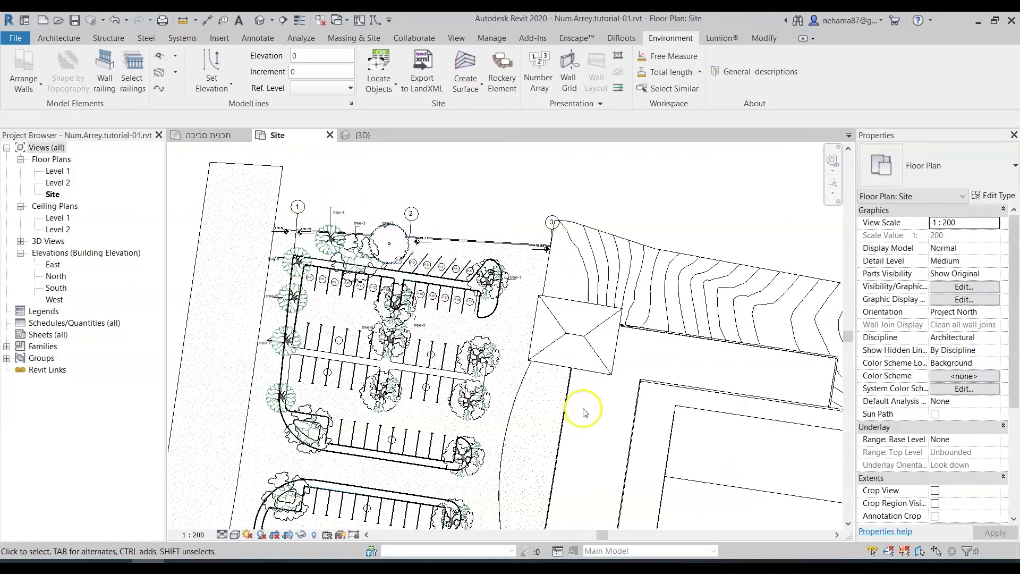
middle_click_drag(571, 407, 576, 212)
scroll(433, 401, "up", 6)
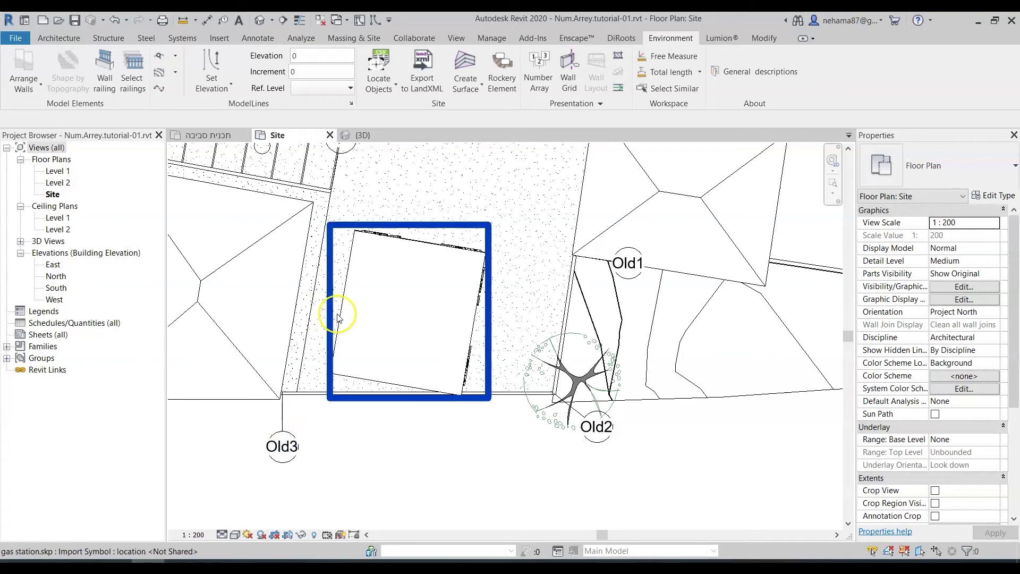
scroll(506, 449, "down", 3)
mouse_move(528, 237)
middle_mouse_down()
mouse_move(522, 389)
mouse_move(513, 201)
mouse_move(446, 292)
mouse_move(530, 221)
middle_mouse_up()
Set up New Text Instance numbering with start 1, increment 1 and prefix DRAFT, and apply it.
left_click(538, 85)
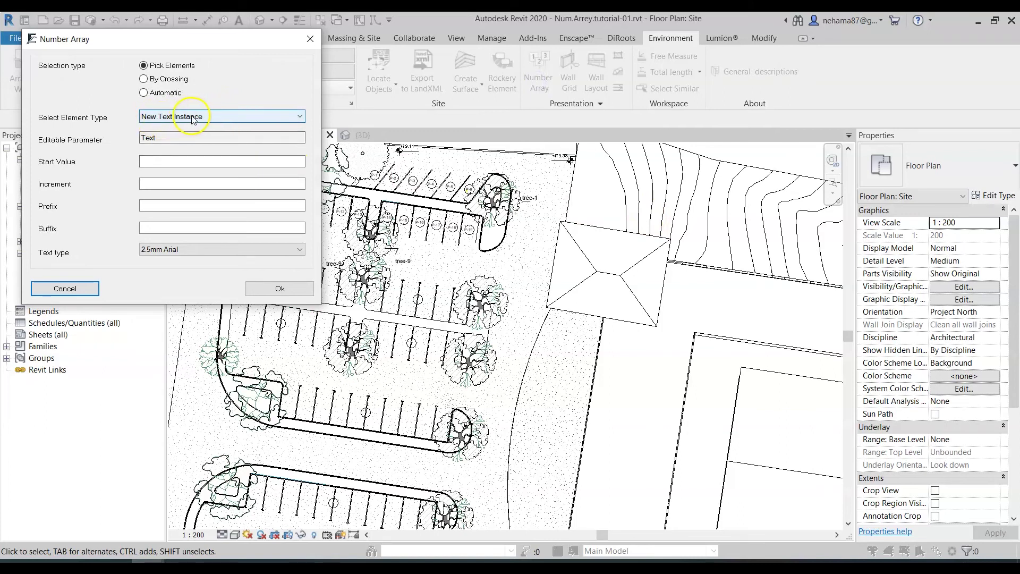
left_click(178, 161)
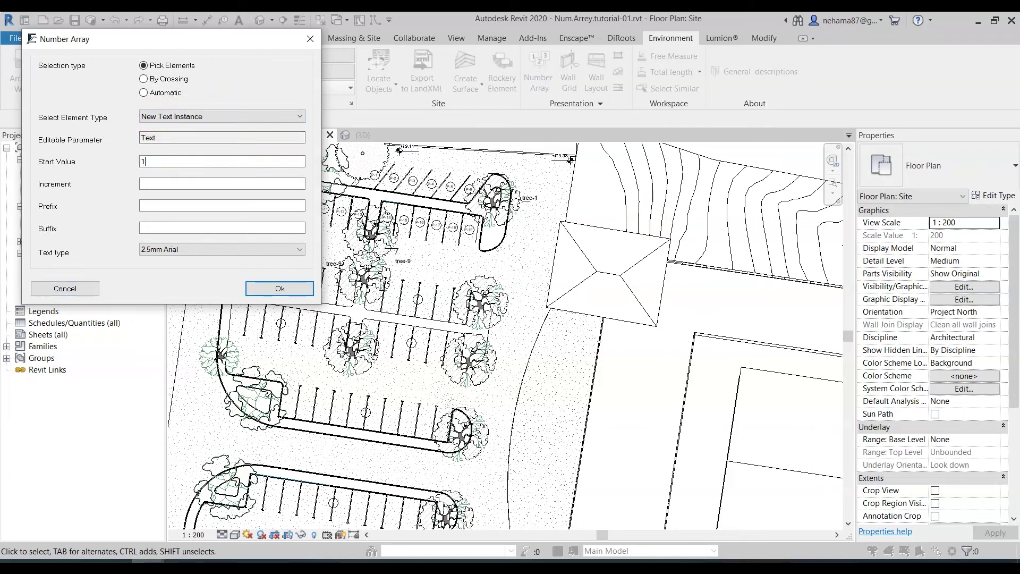
left_click(158, 187)
left_click(165, 207)
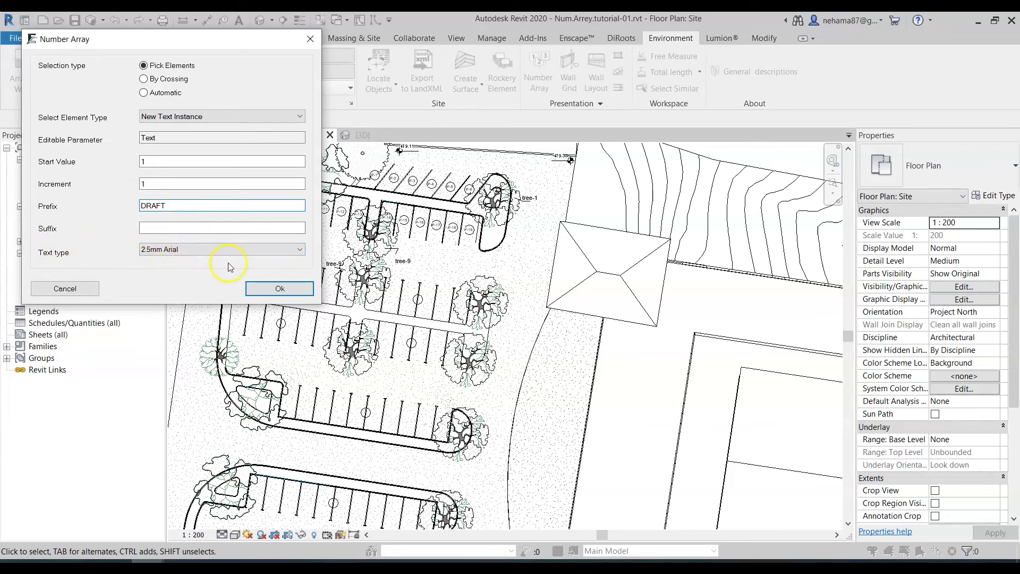
left_click(273, 288)
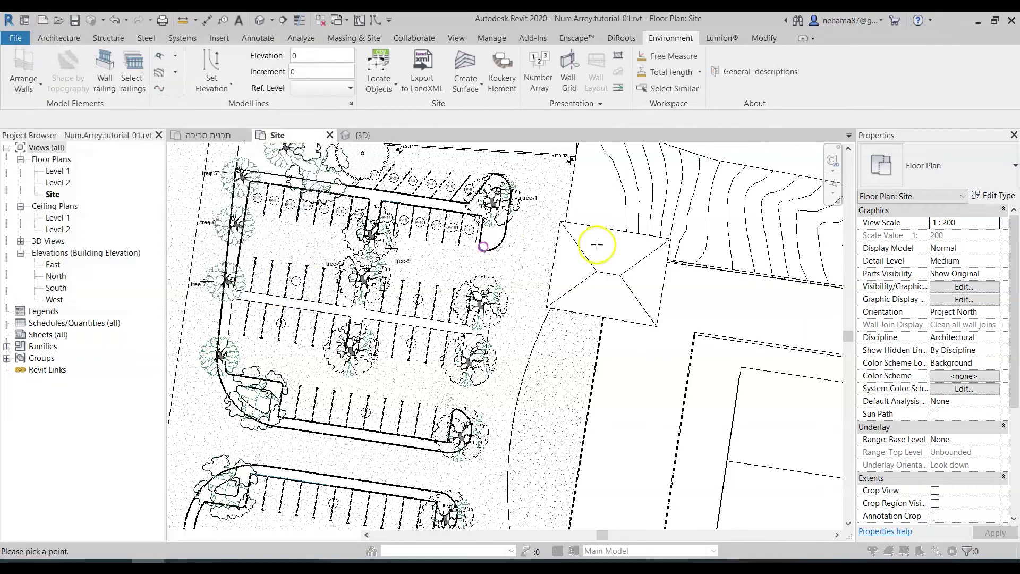
Place labels DRAFT1 through DRAFT8 on eight successive terrain contour lines.
scroll(590, 314, "up", 1)
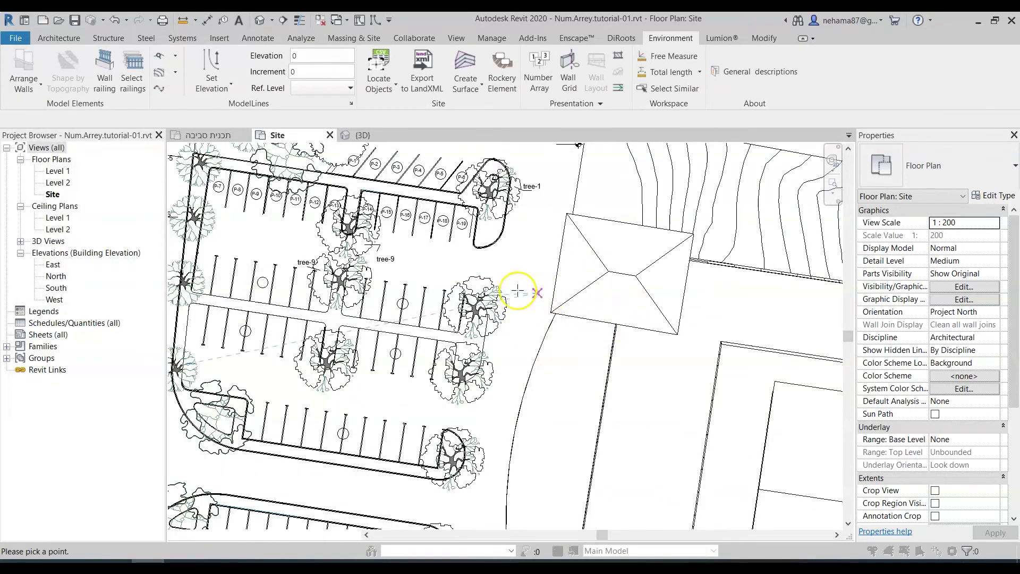
scroll(507, 293, "down", 2)
middle_click_drag(547, 324, 253, 491)
scroll(432, 376, "up", 2)
scroll(266, 364, "up", 2)
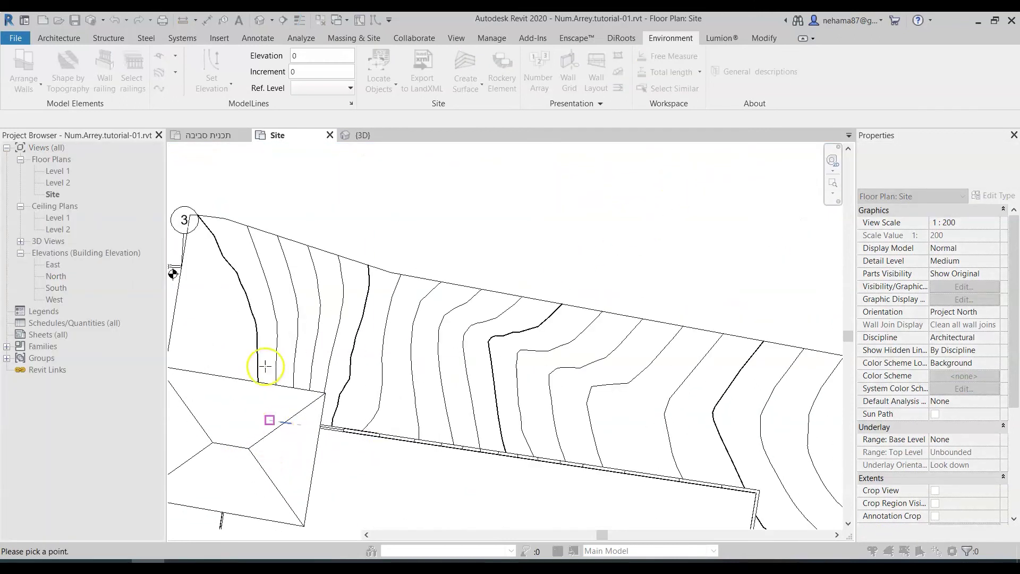
scroll(266, 364, "up", 2)
left_click(244, 317)
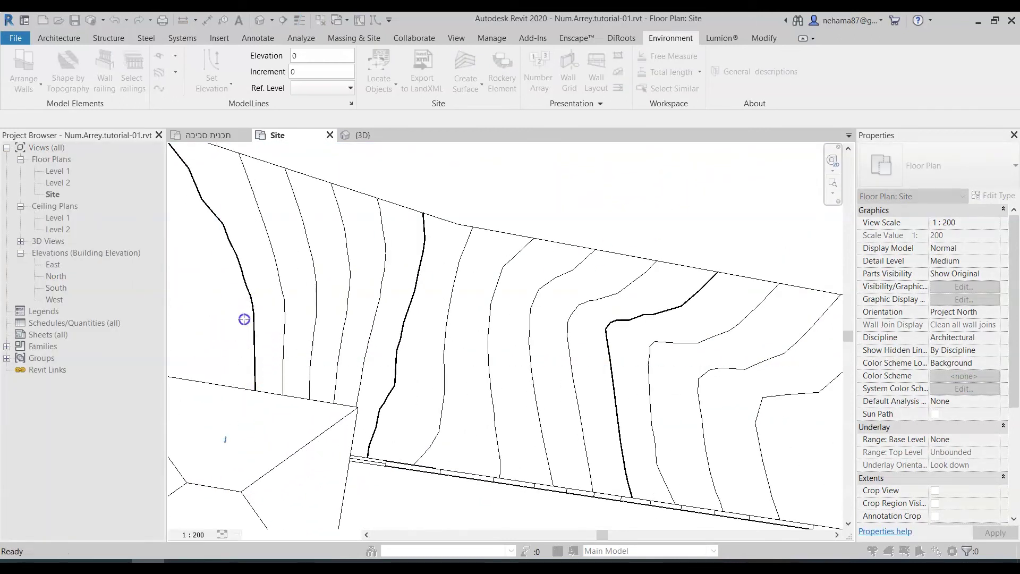
left_click(322, 334)
left_click(397, 298)
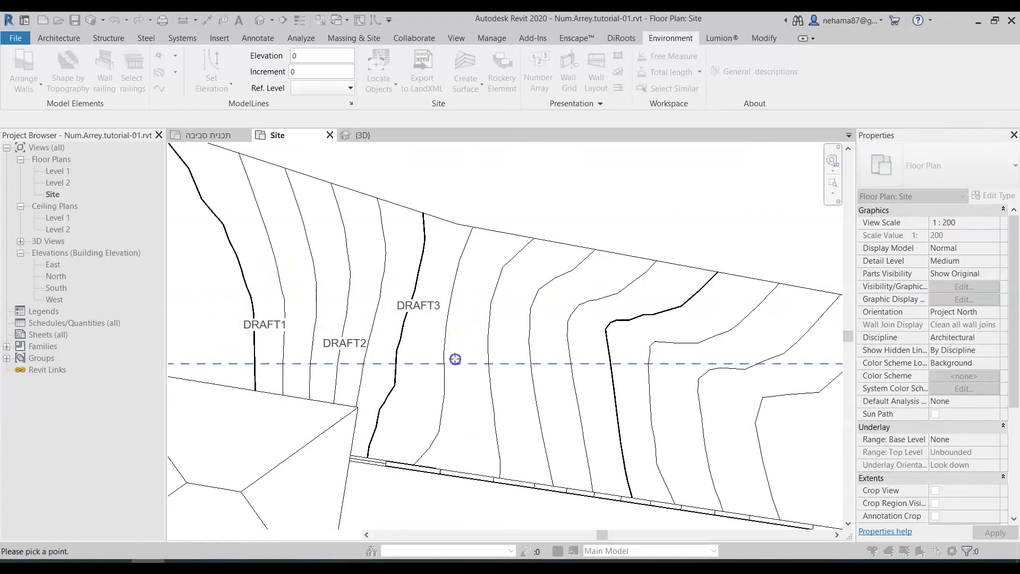
left_click(456, 364)
left_click(536, 364)
left_click(646, 330)
left_click(690, 394)
left_click(793, 370)
key("Escape")
scroll(565, 346, "down", 3)
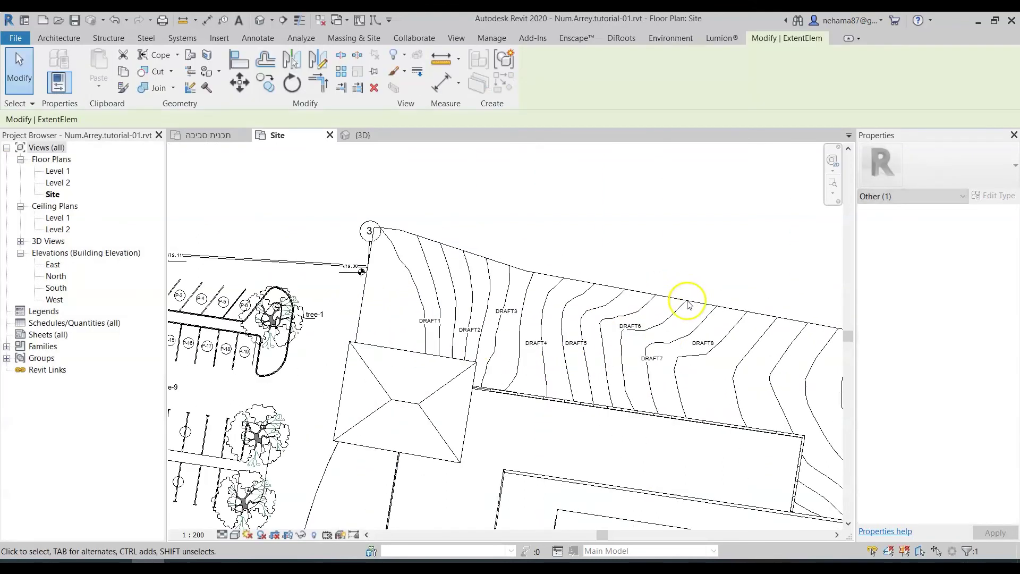
scroll(489, 410, "down", 2)
middle_click_drag(462, 428, 547, 399)
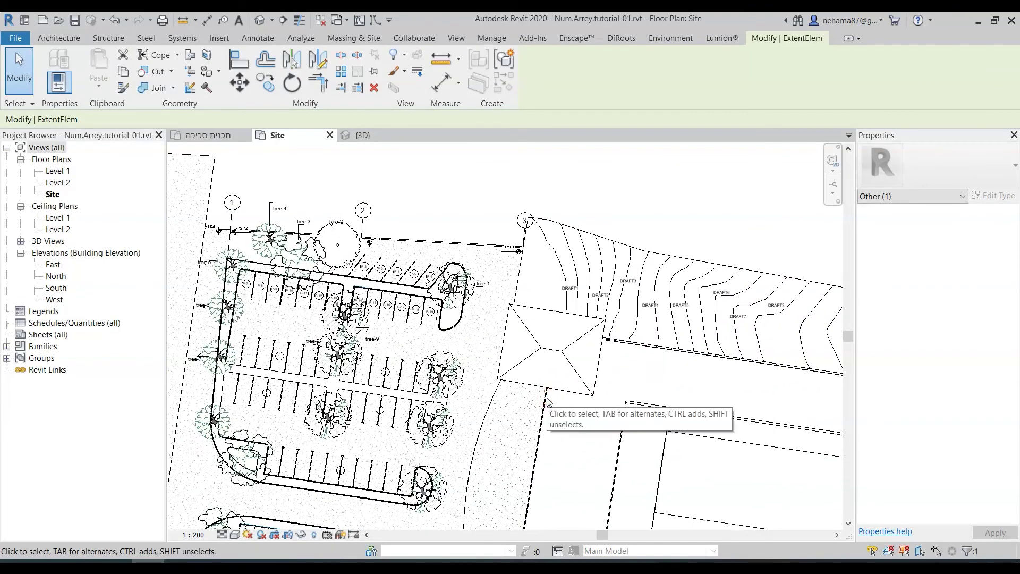